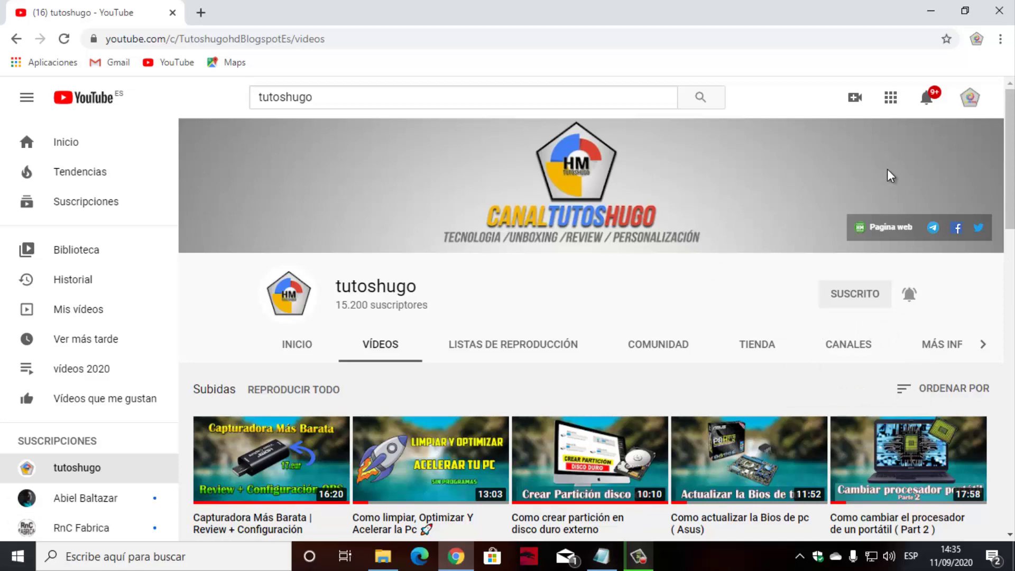
Close the Chrome window showing the tutoshugo YouTube channel's Videos page.
click(999, 10)
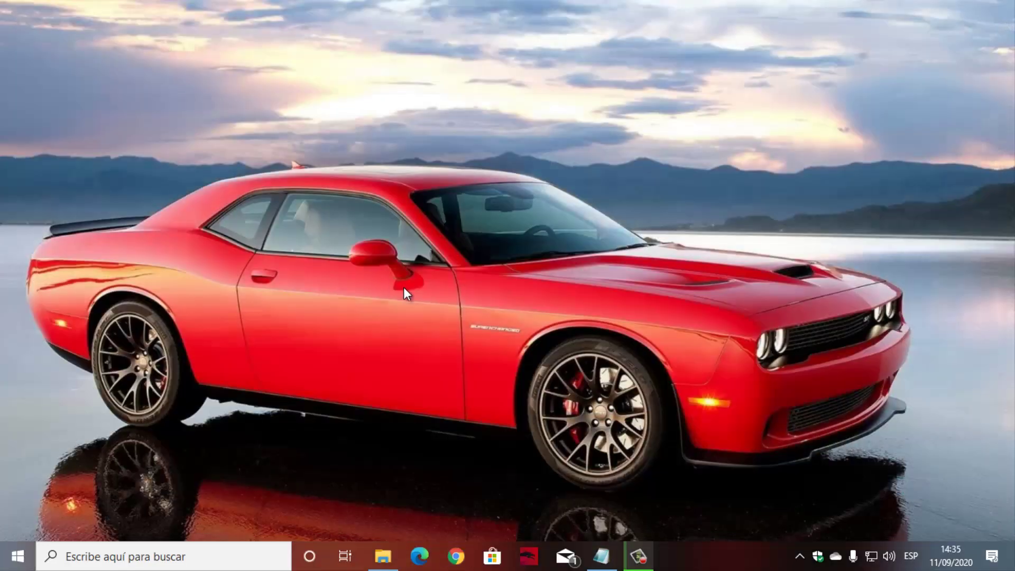
Search Google for 'cpu z' and open the official CPU-Z page on cpuid.com.
click(457, 557)
click(380, 312)
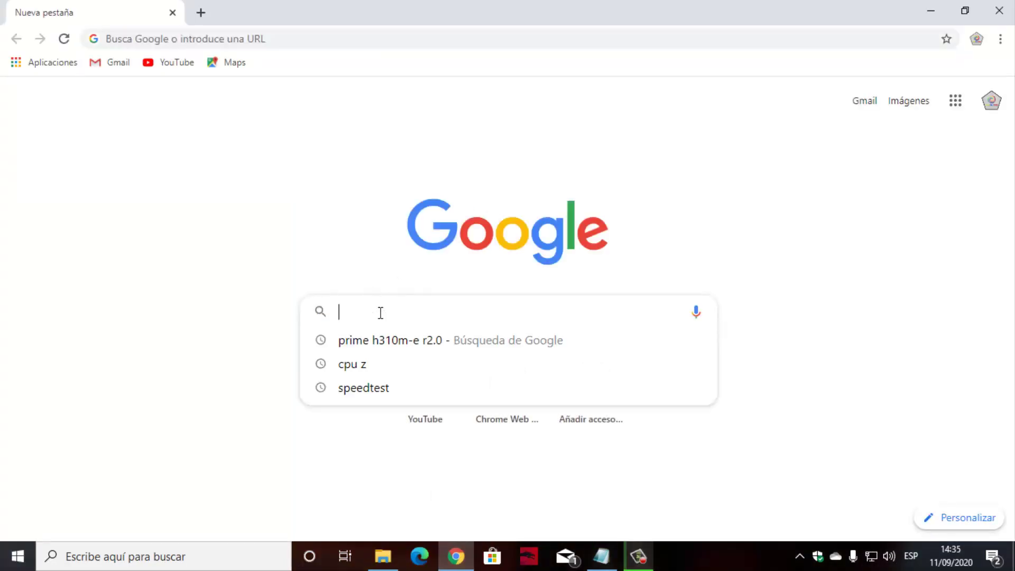
click(381, 368)
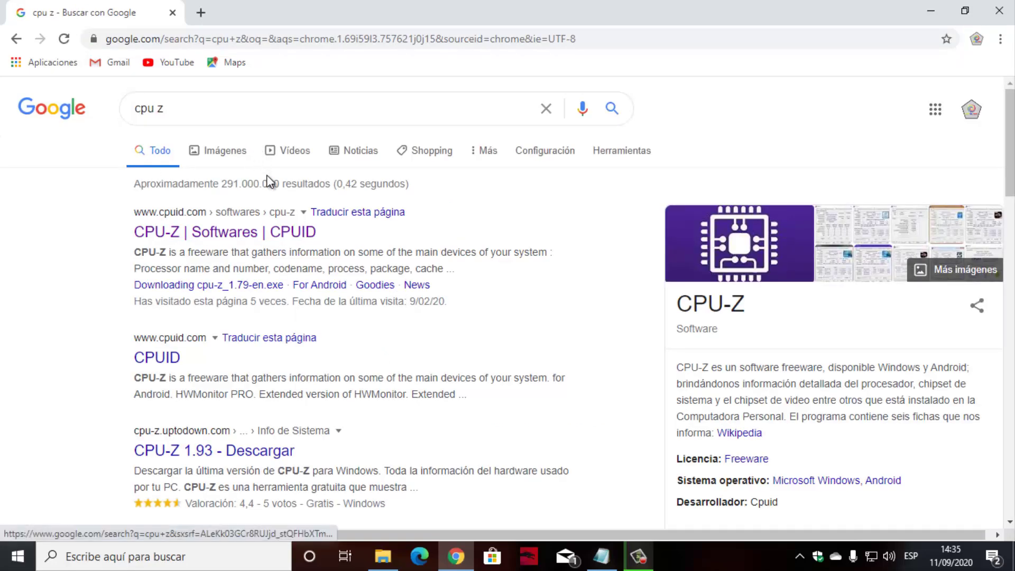
click(238, 233)
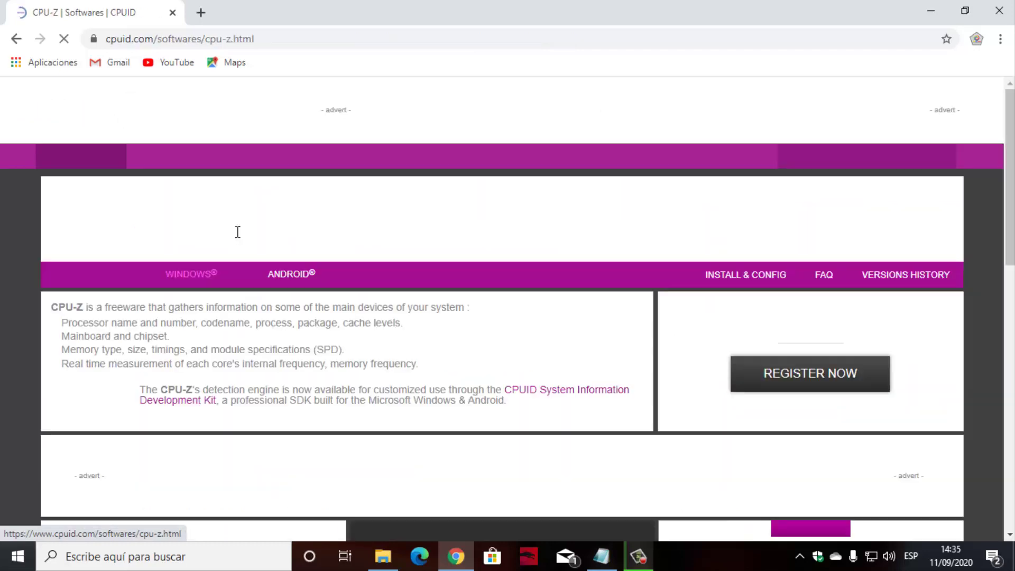
Download the English CPU-Z 1.93 setup and keep it despite the safety warning.
scroll(534, 268, down, 10)
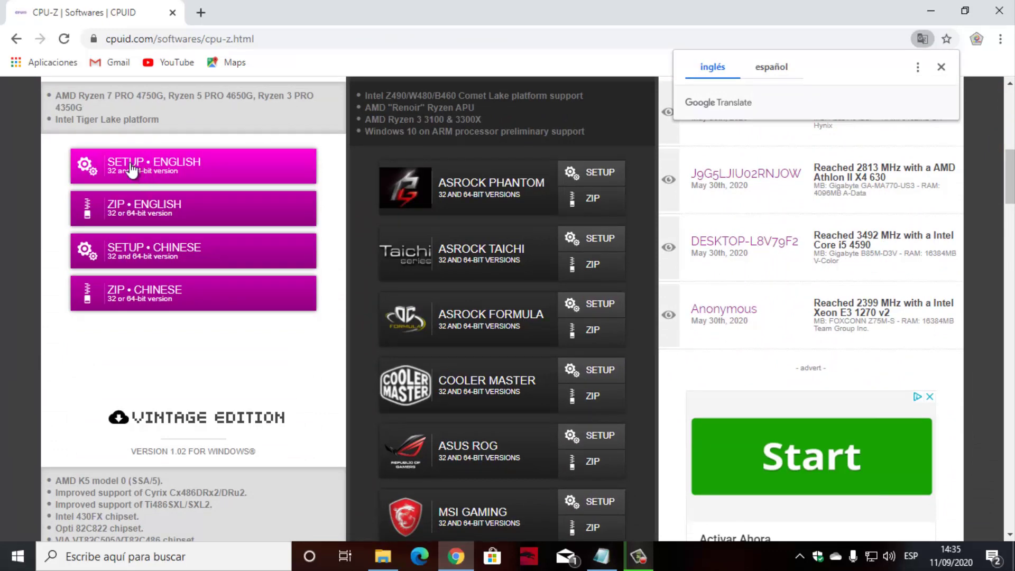
click(169, 173)
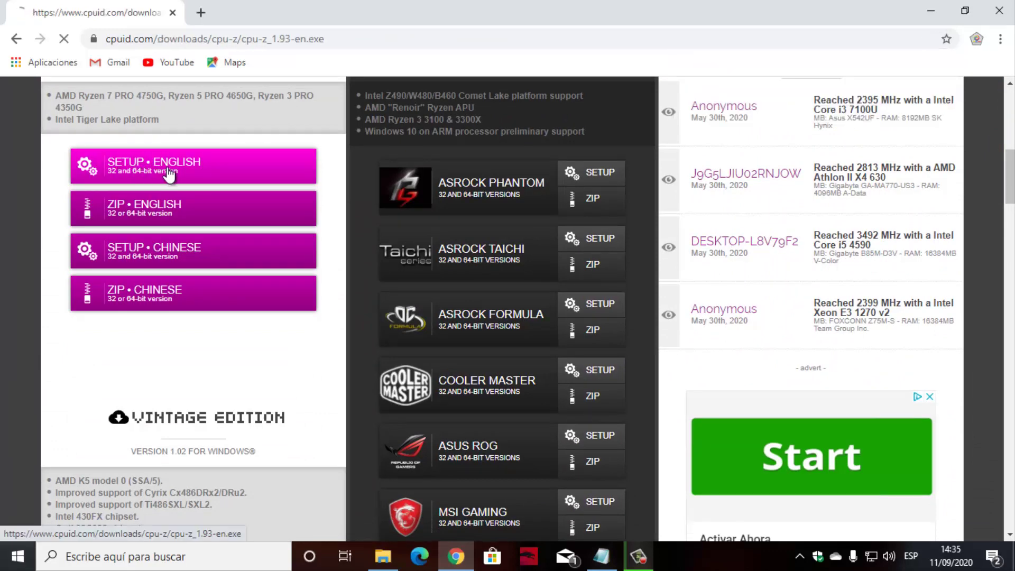
scroll(309, 200, down, 4)
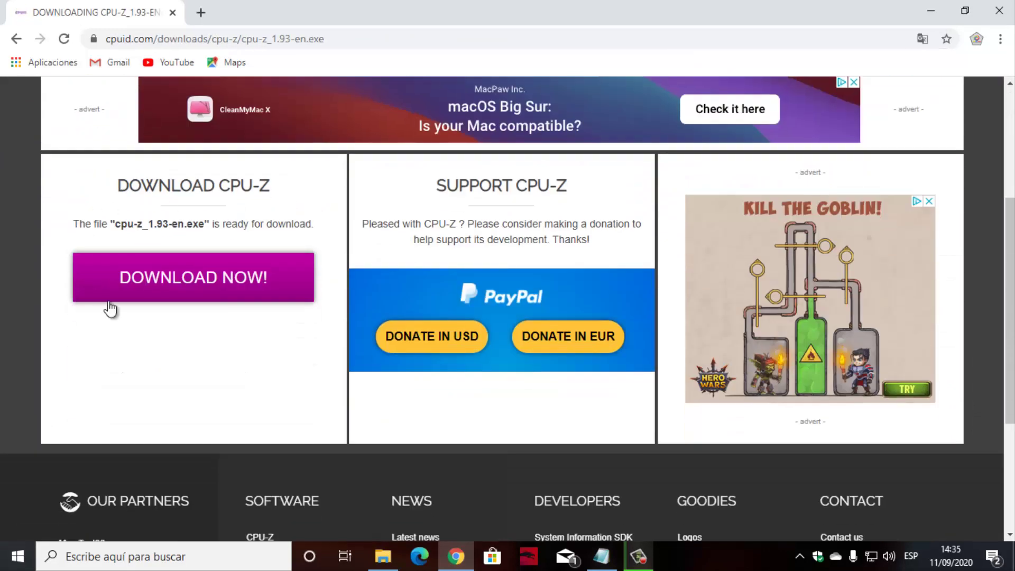
click(205, 290)
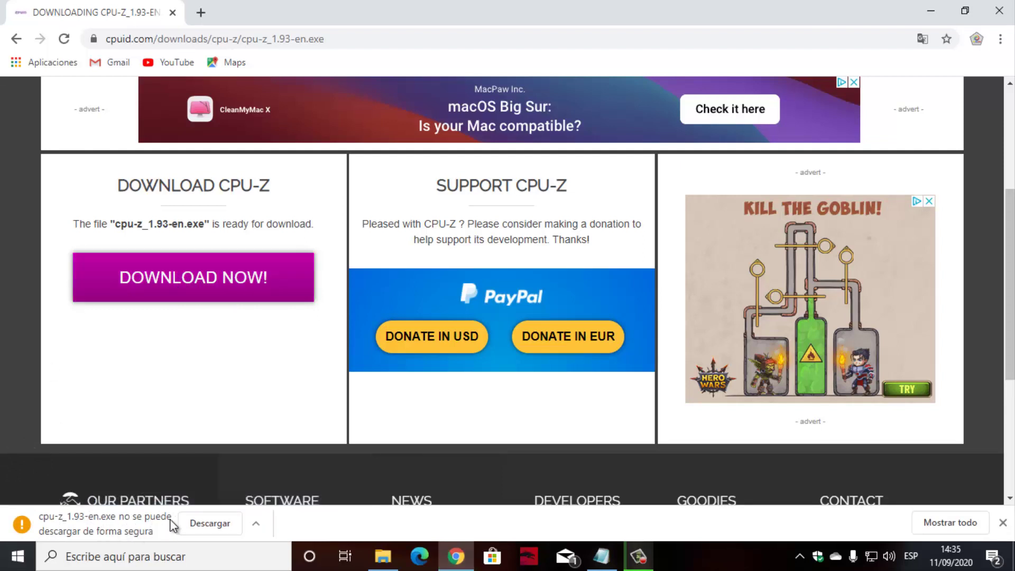
click(216, 524)
Run cpu-z_1.93-en.exe from the Downloads page, clear its entry, and close the page.
click(969, 524)
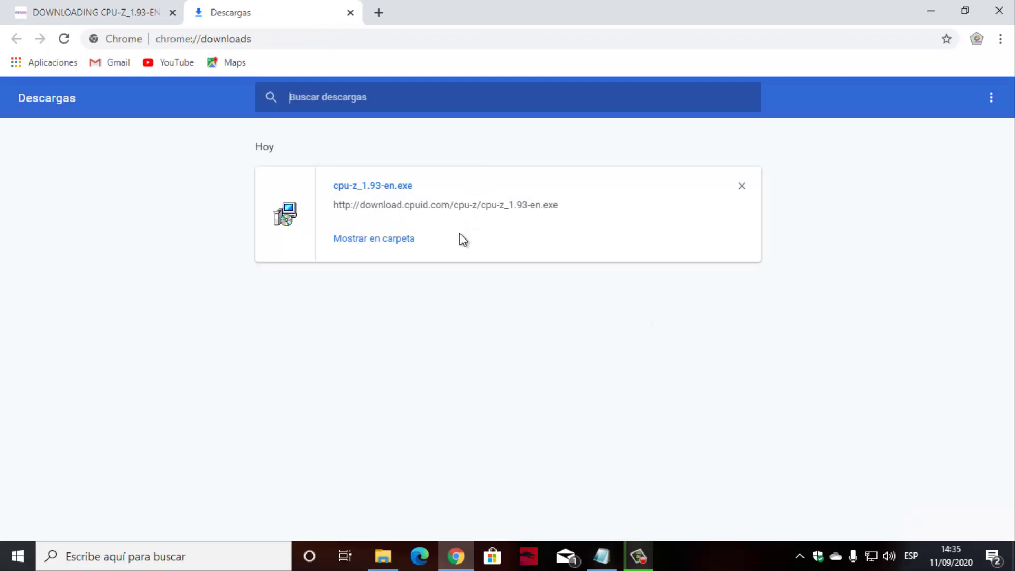
click(391, 192)
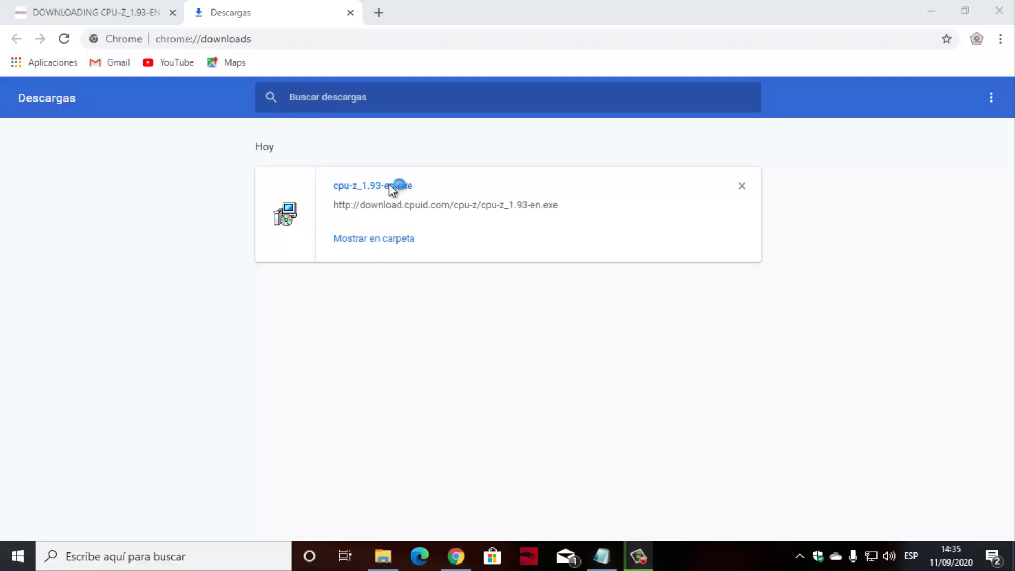
click(742, 186)
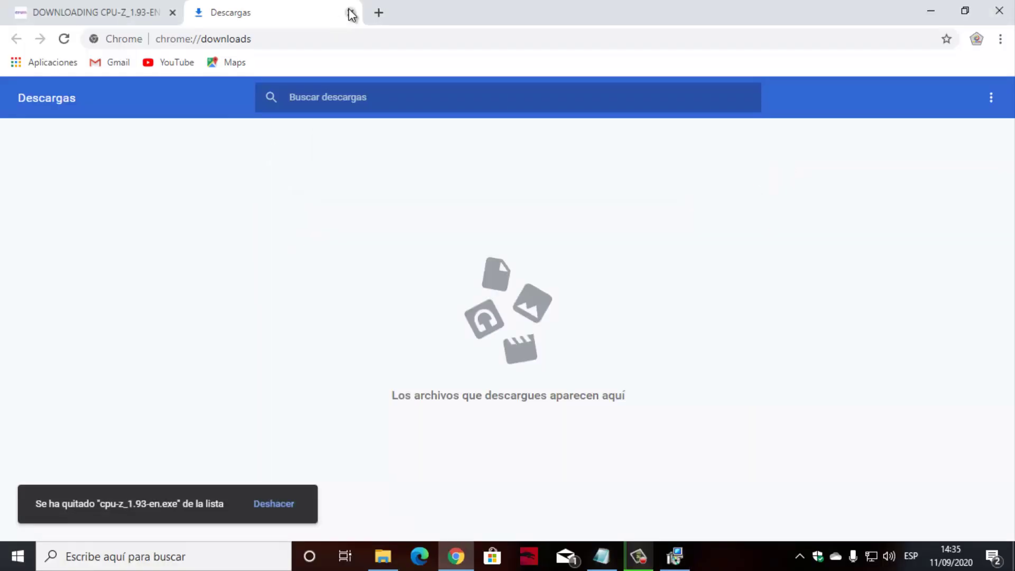
click(350, 12)
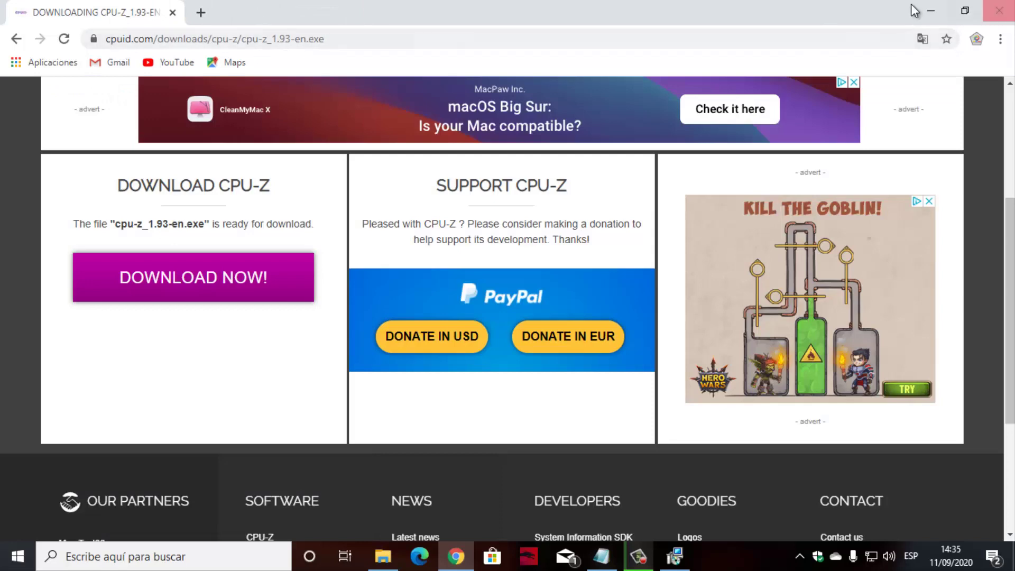
Close Chrome and install CPU-Z 1.93 to C:\Program Files\CPUID\CPU-Z with a desktop icon.
click(998, 11)
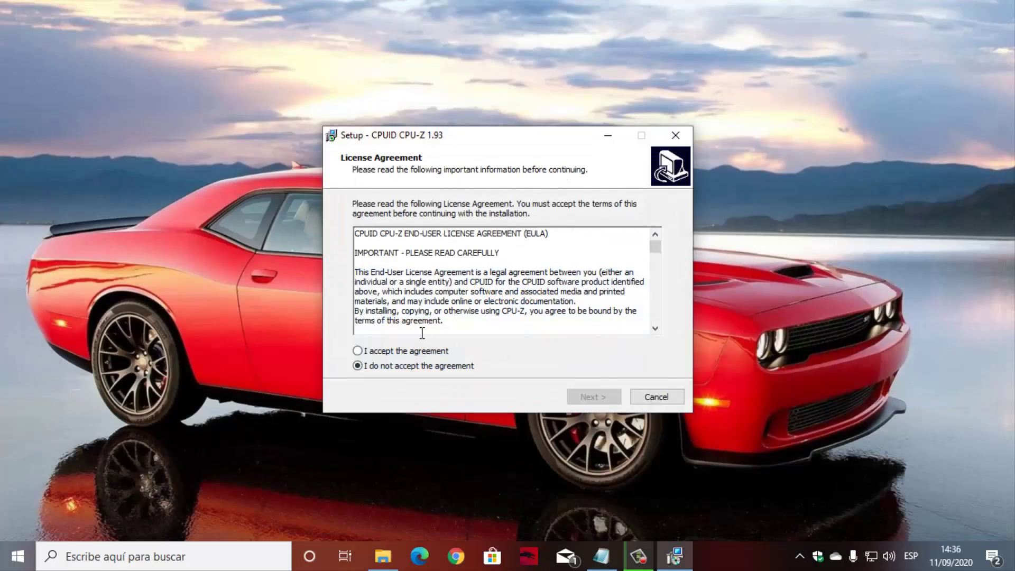
click(425, 353)
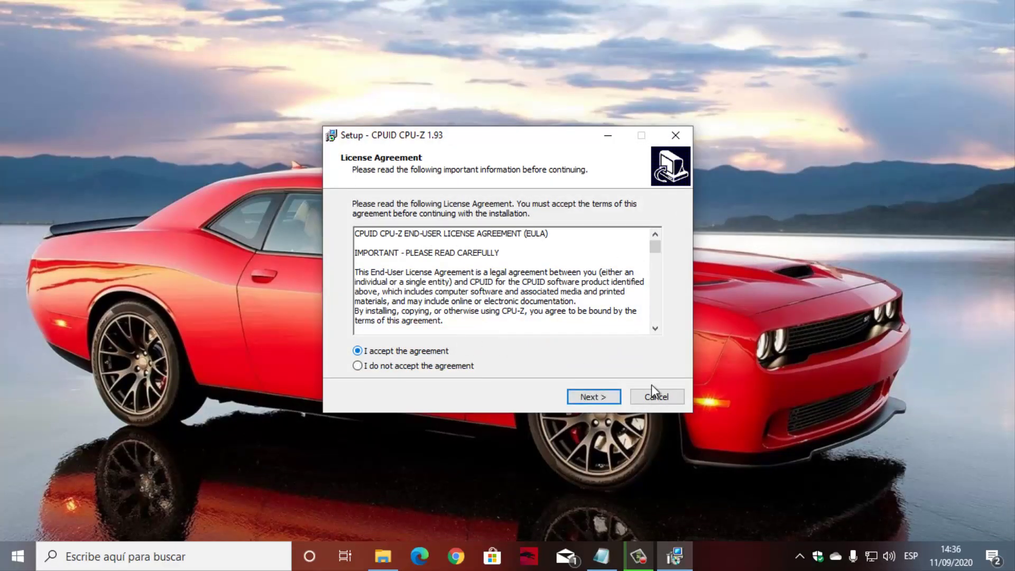
click(600, 401)
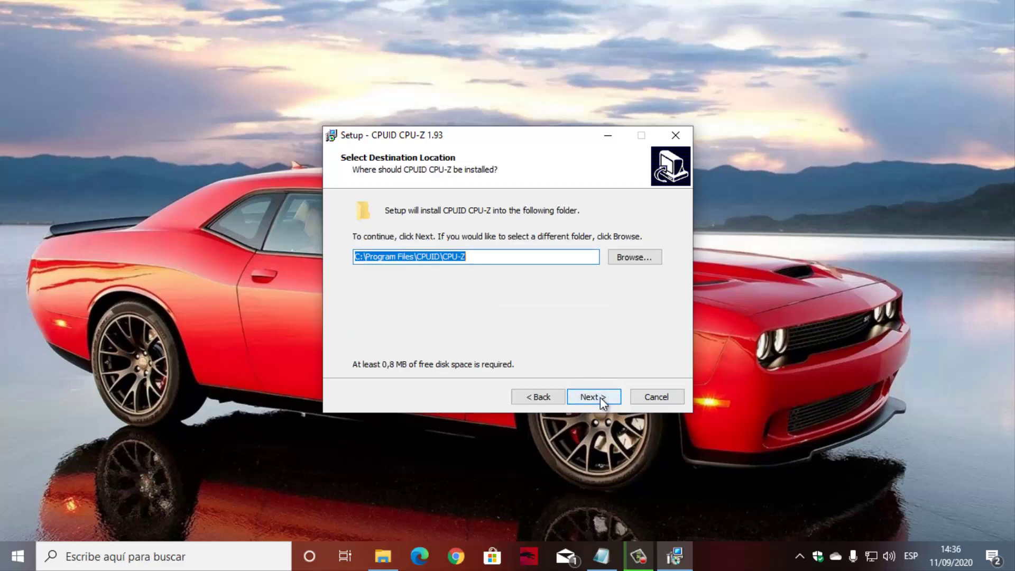
click(600, 397)
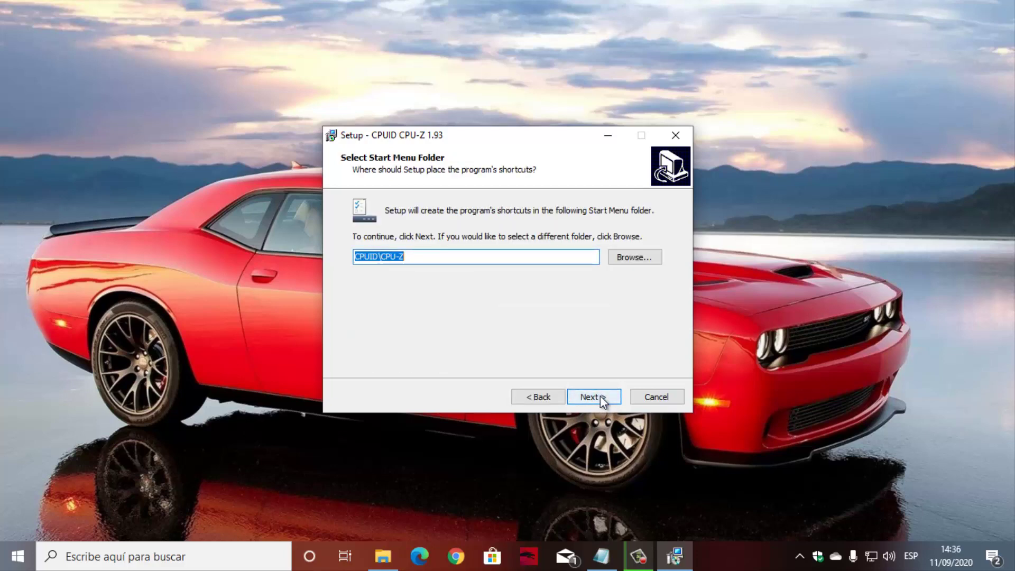
click(599, 396)
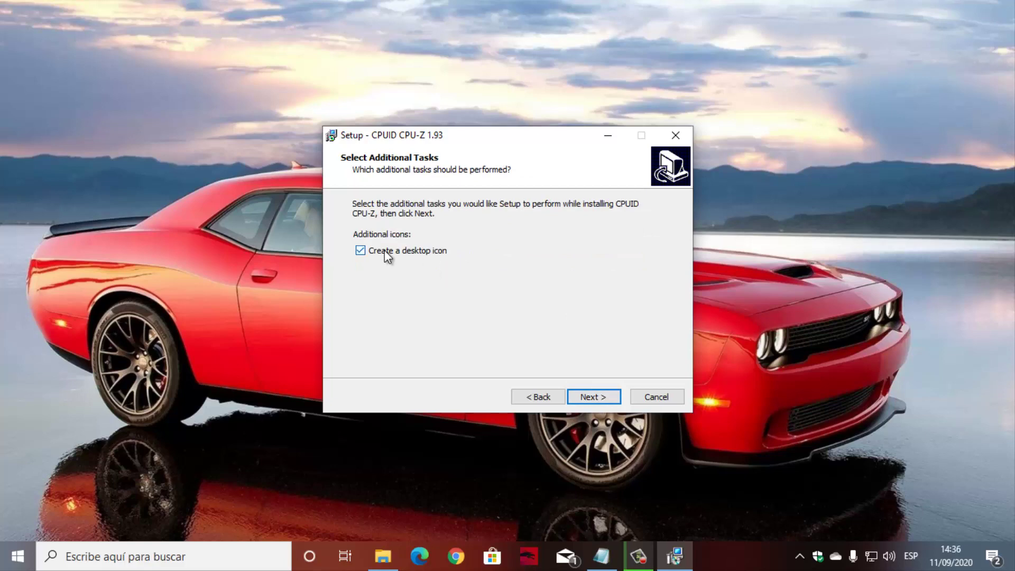
click(601, 395)
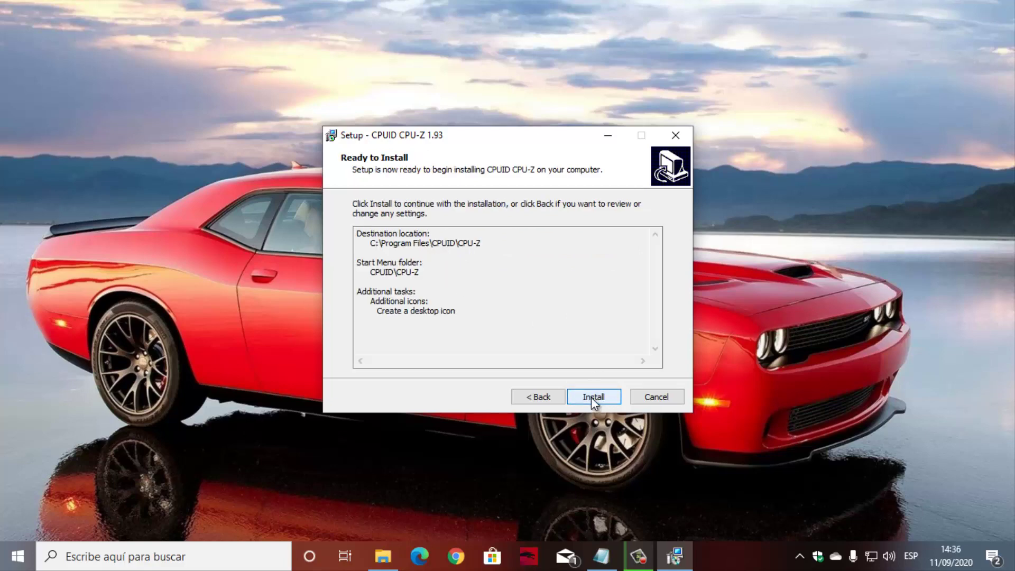
click(591, 397)
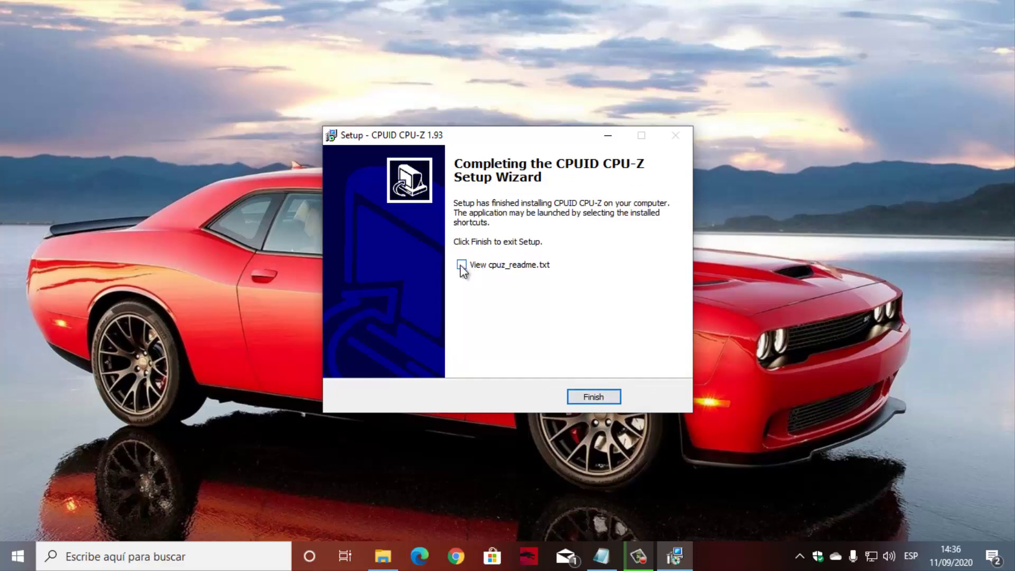
click(598, 401)
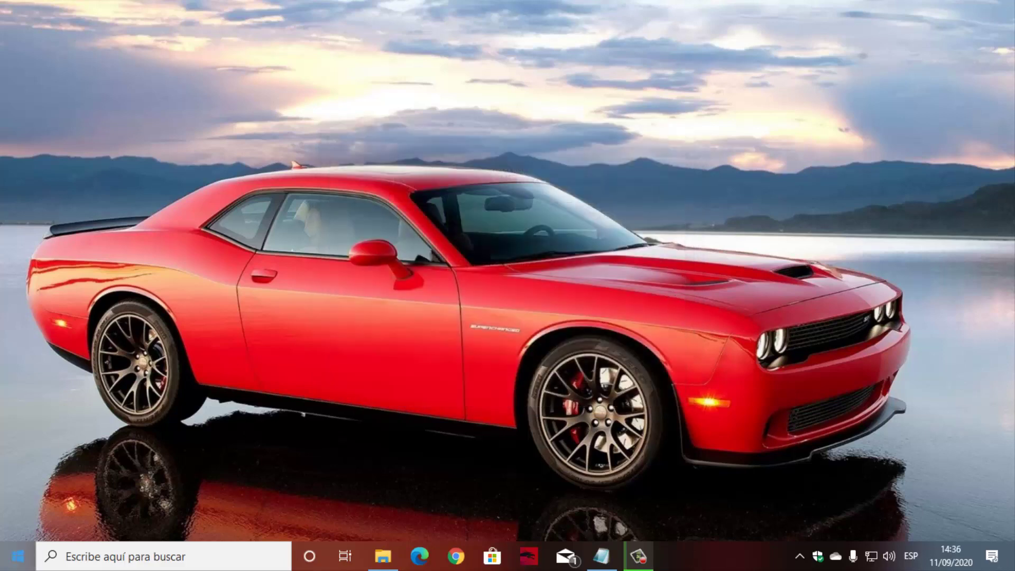
Launch CPU-Z, read BIOS version 1007 (09/06/2019) on the Mainboard tab, then minimize it.
click(19, 556)
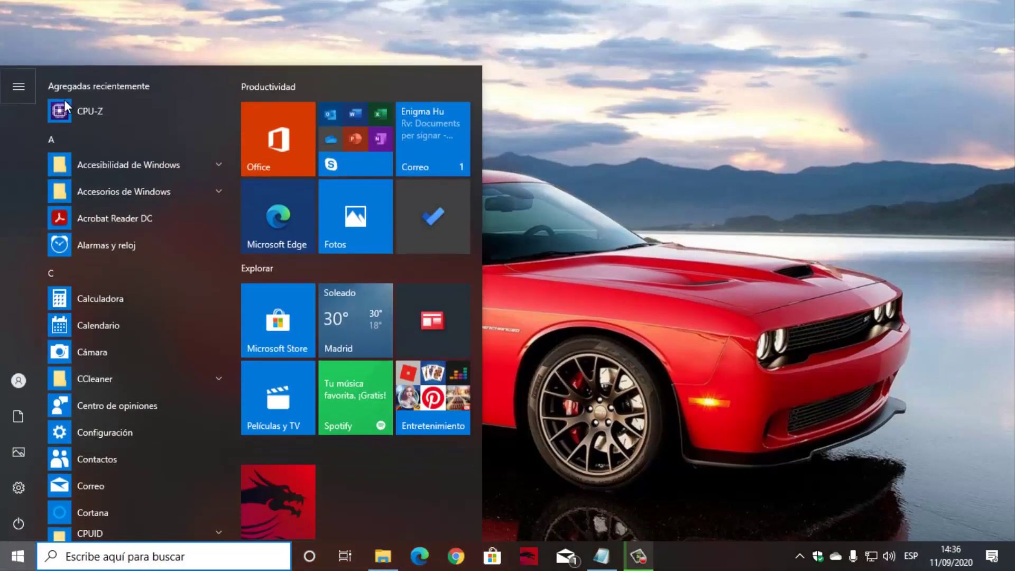
click(131, 116)
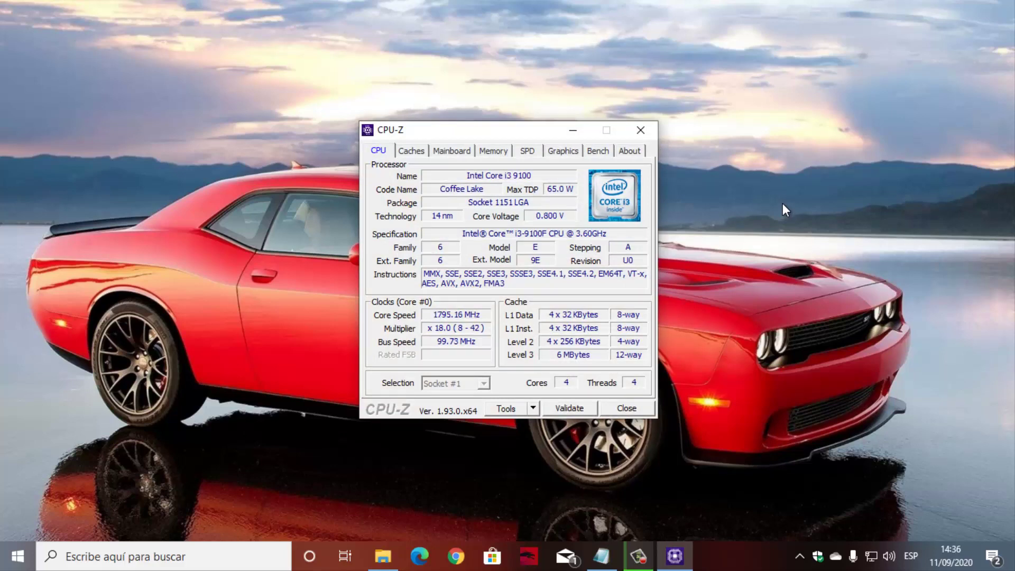
click(457, 153)
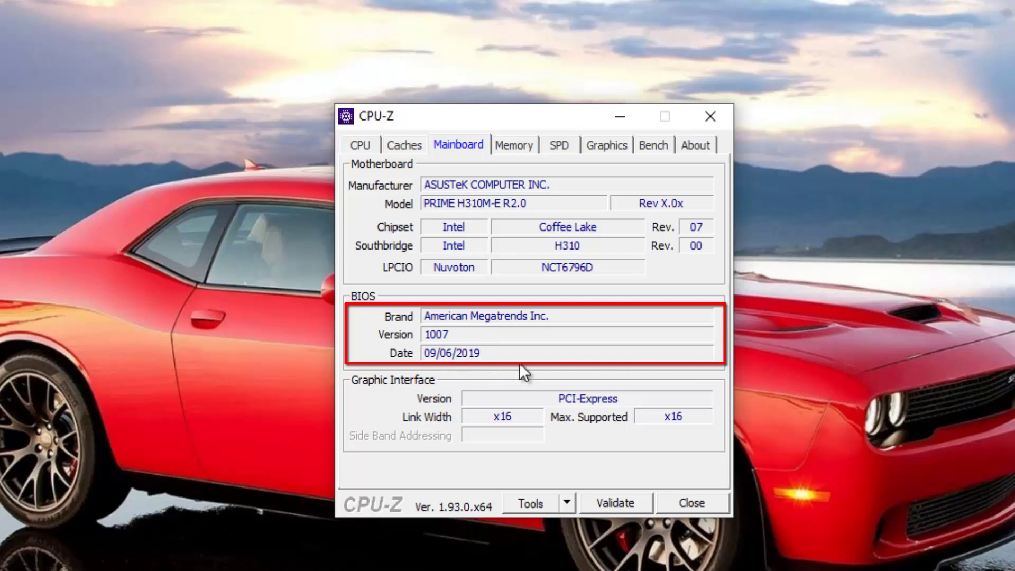
click(622, 117)
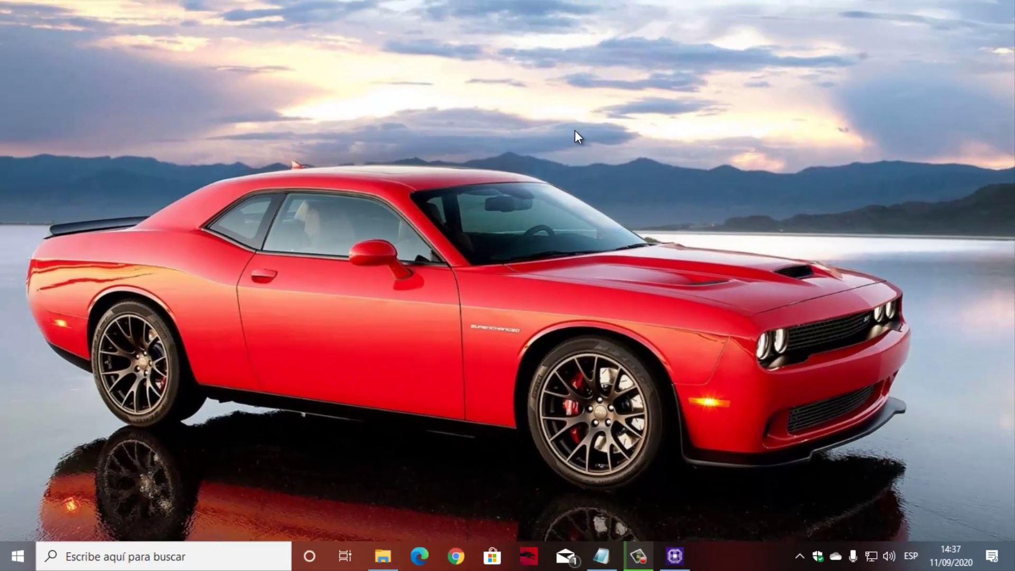
Copy 'prime h310m-e r2.0' from the Placa madre asus note and switch to Chrome.
click(601, 556)
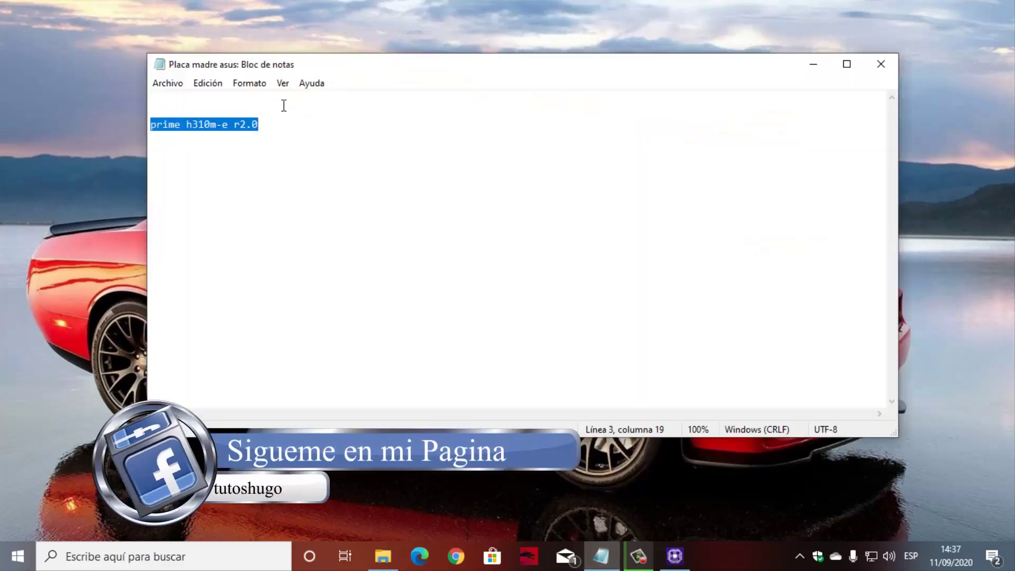
click(282, 145)
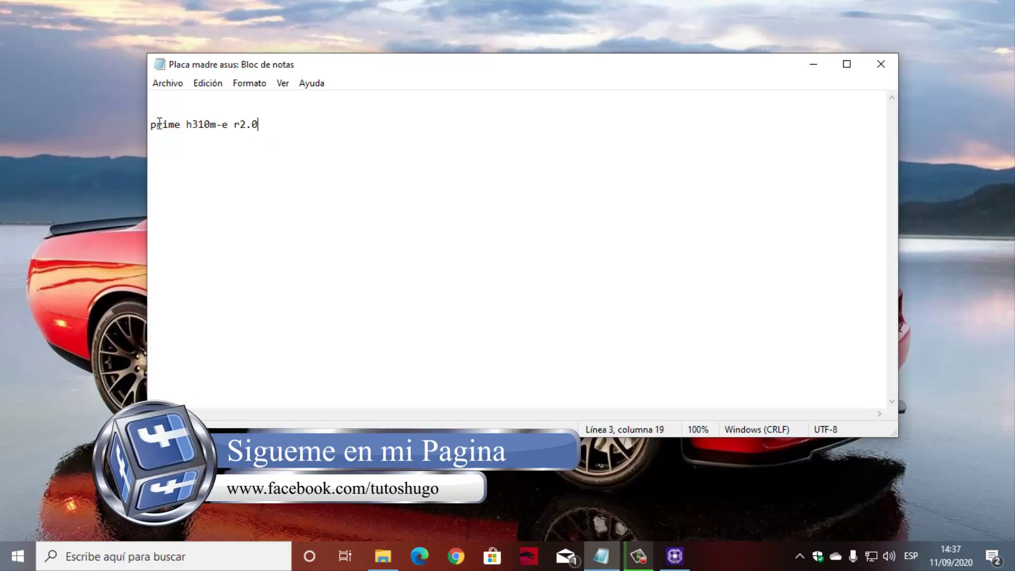
drag(151, 124, 301, 145)
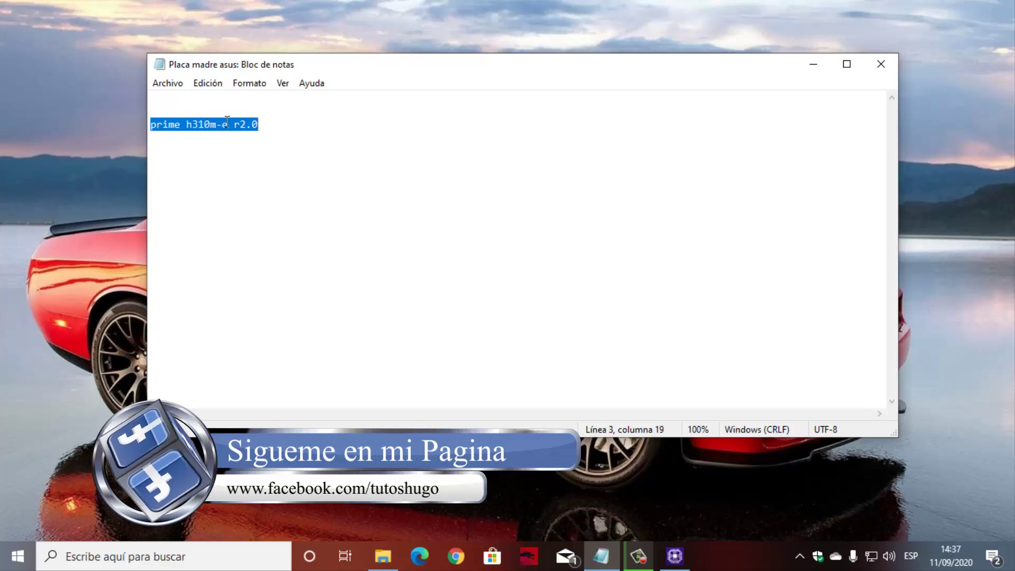
right_click(227, 120)
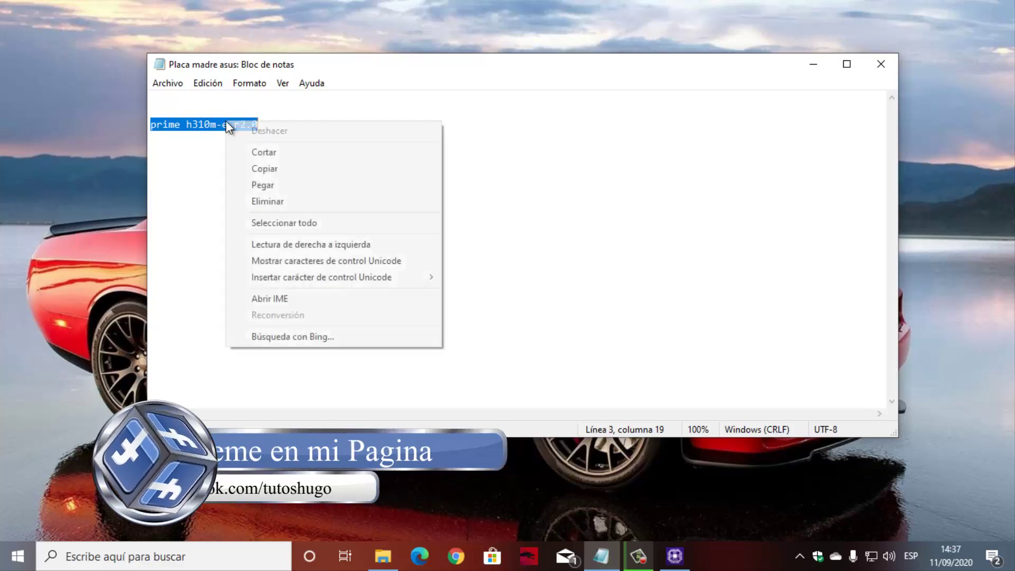
click(285, 166)
click(456, 556)
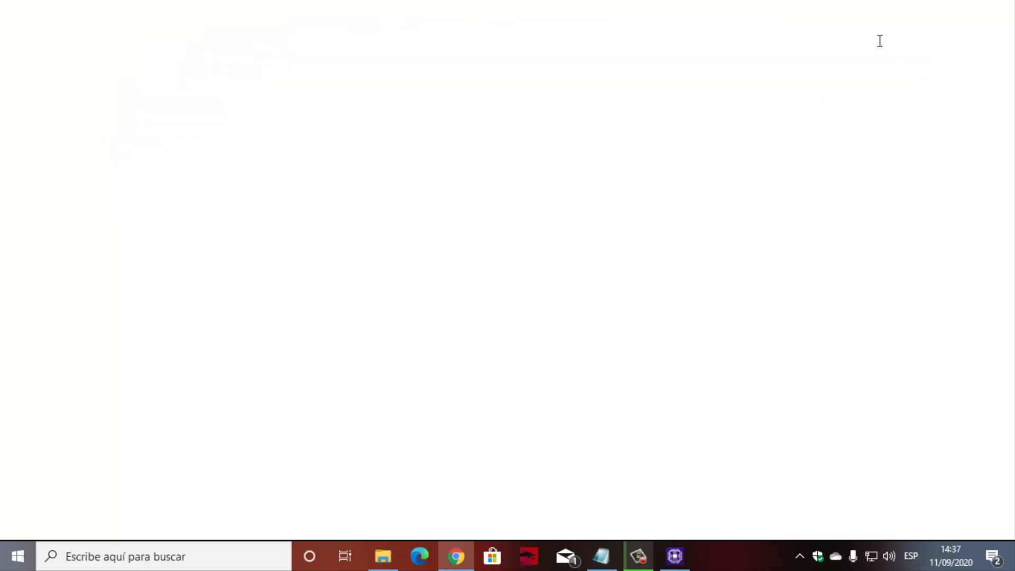
Search Google for 'prime h310m-e r2.0' and open the official ASUS product page.
click(402, 311)
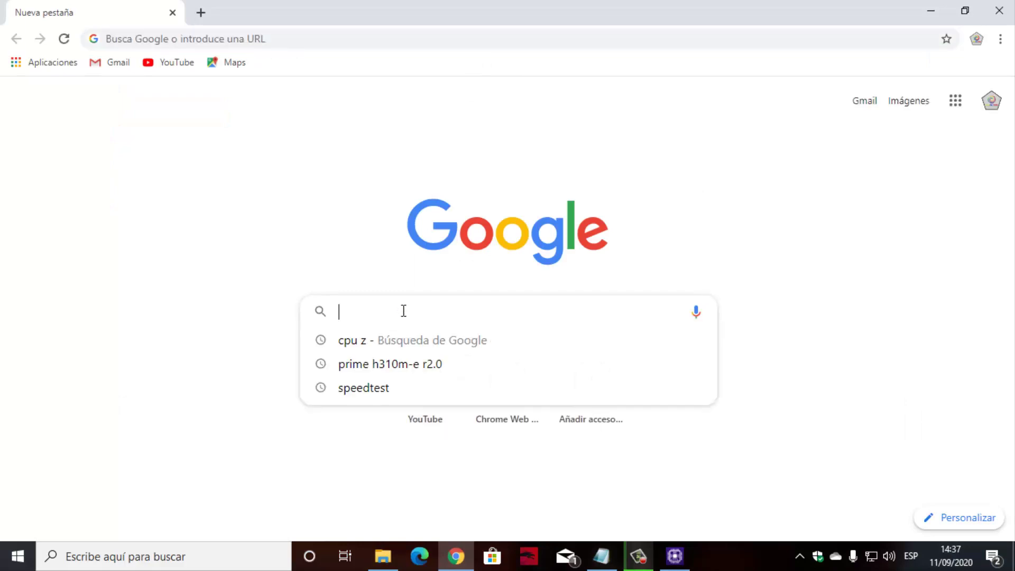
right_click(403, 311)
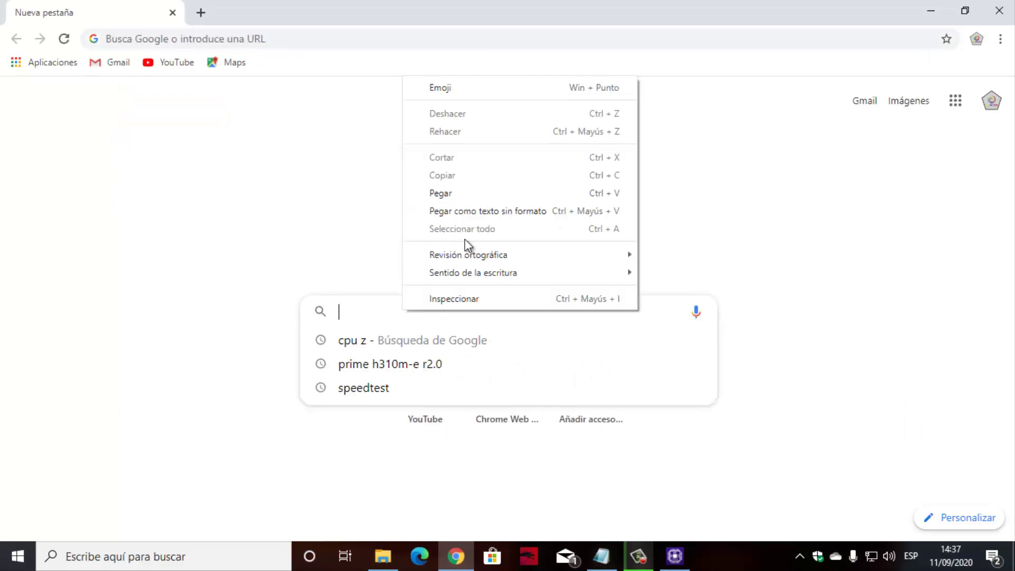
click(461, 191)
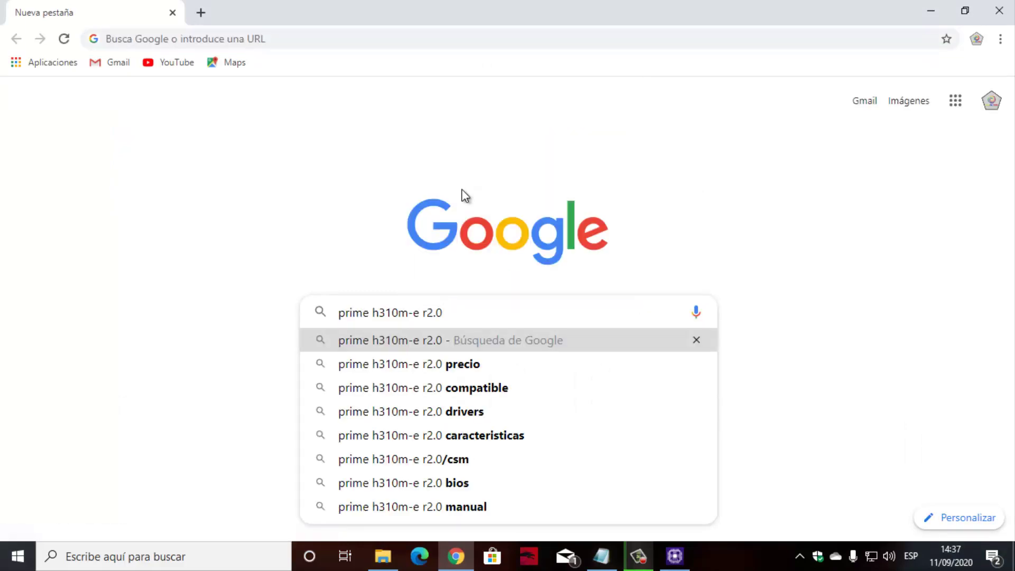
key(Return)
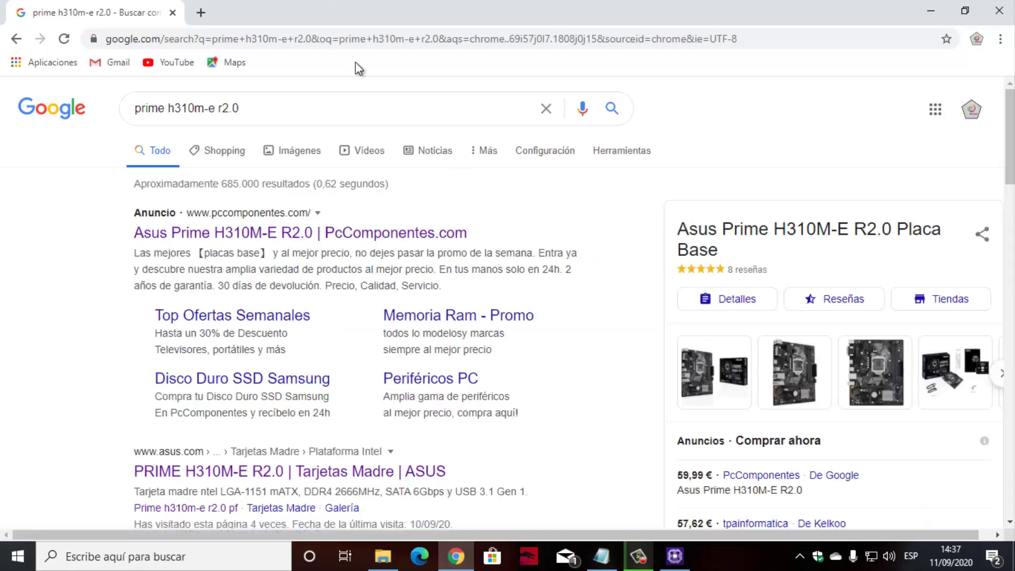
scroll(296, 339, down, 1)
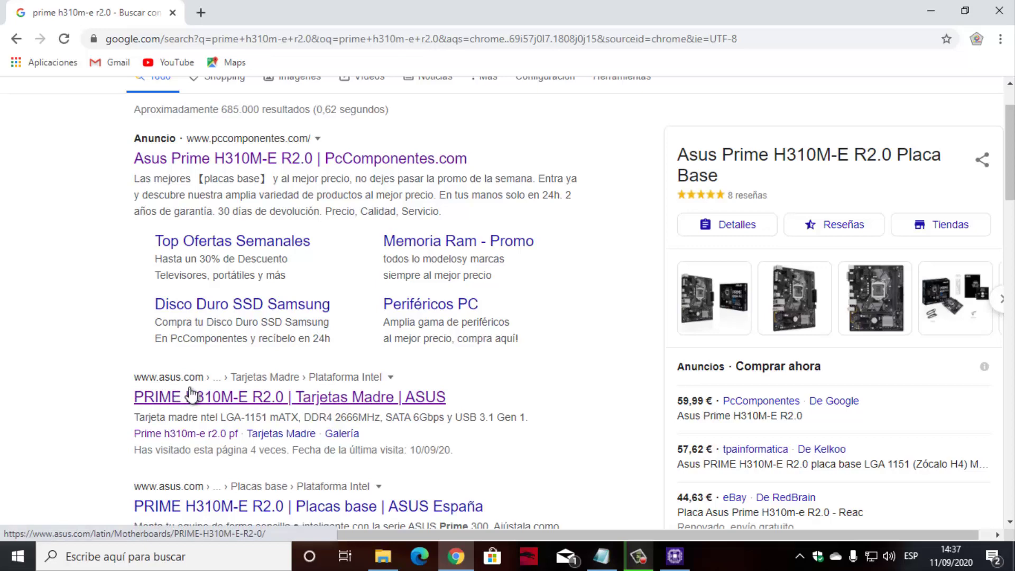
click(213, 399)
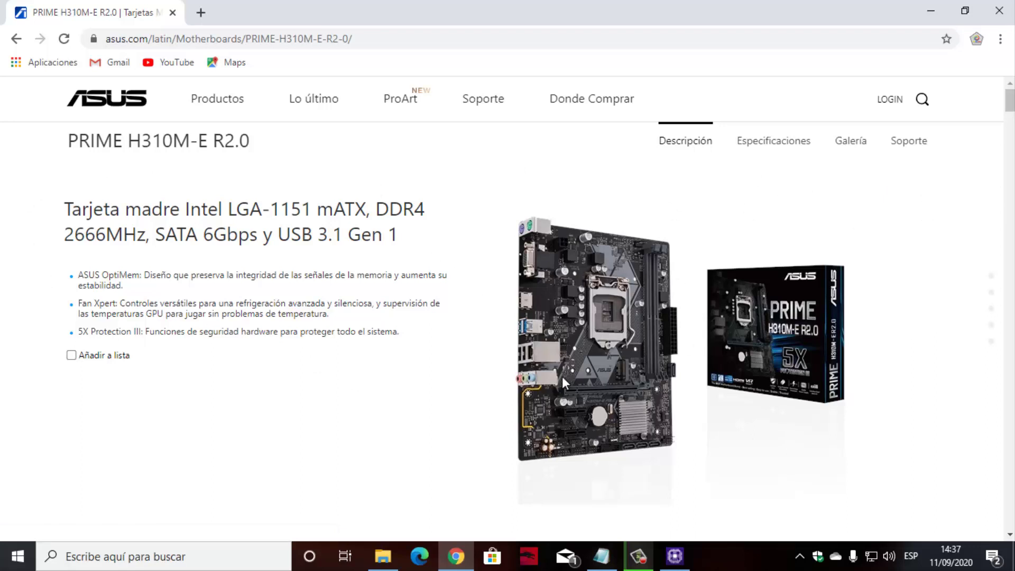
Go to Soporte > Controladores y utilidades > BIOS Y FIRMWARE, showing version 1605.
click(908, 151)
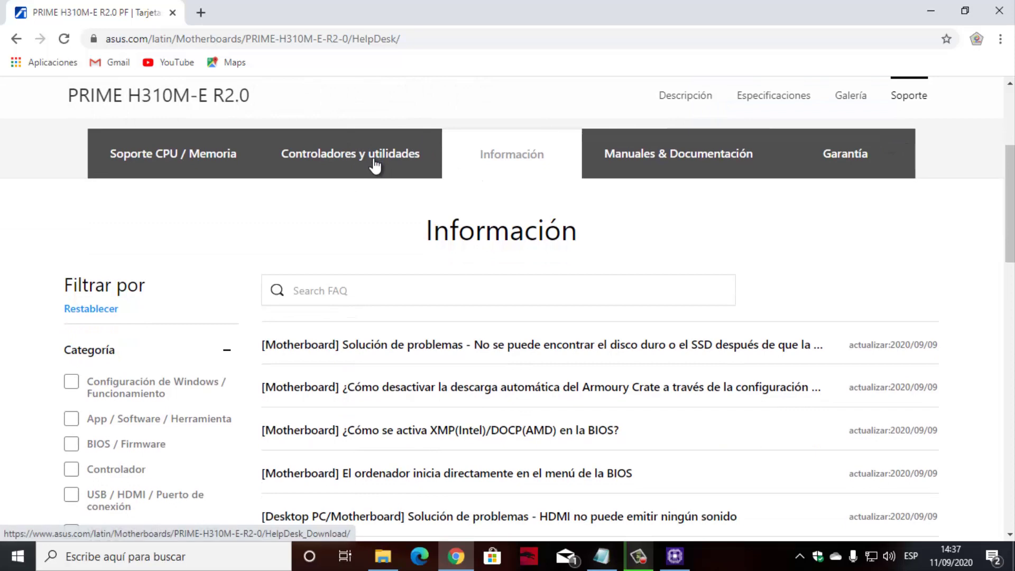
click(375, 166)
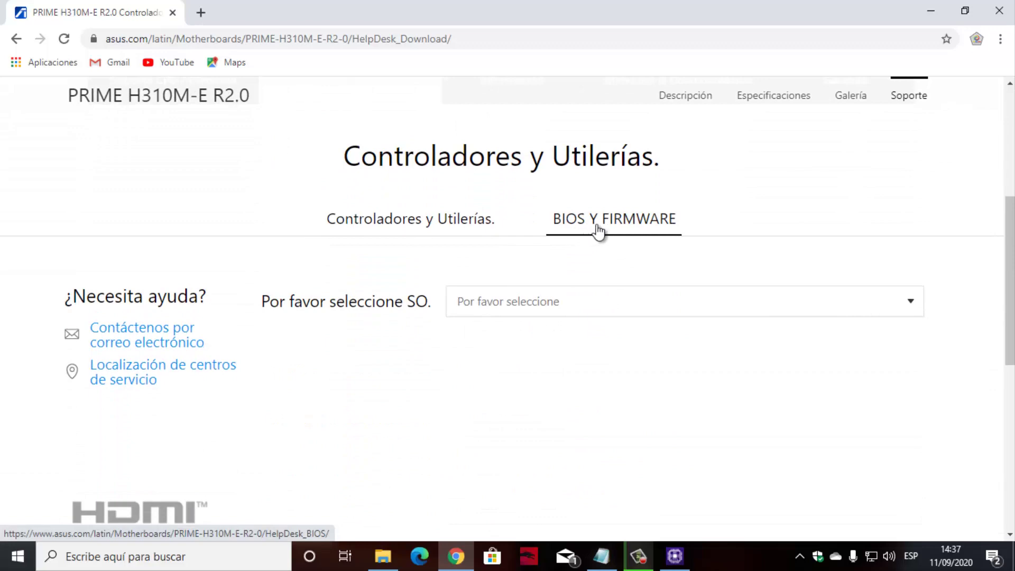
click(663, 229)
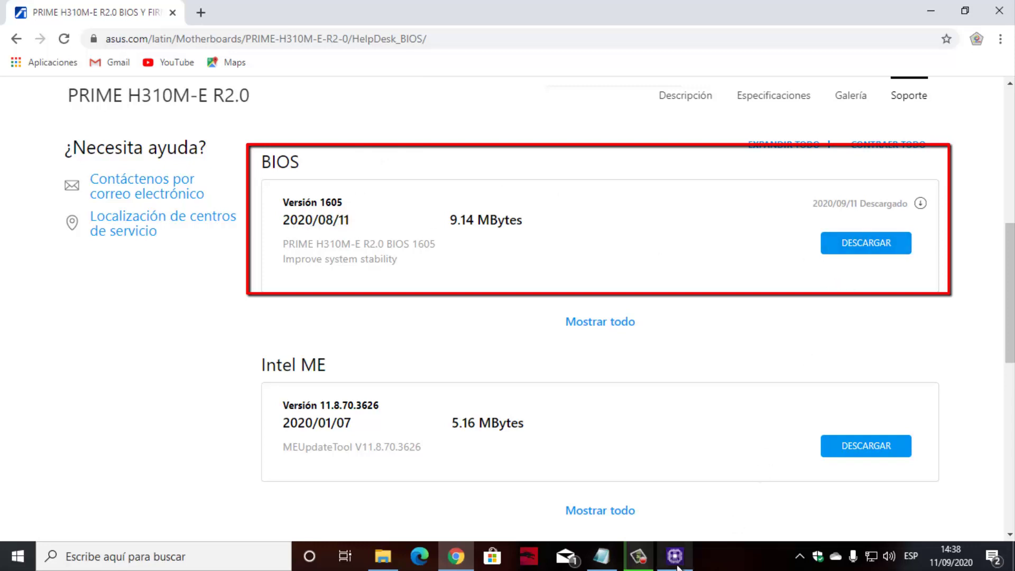
mouse_move(676, 558)
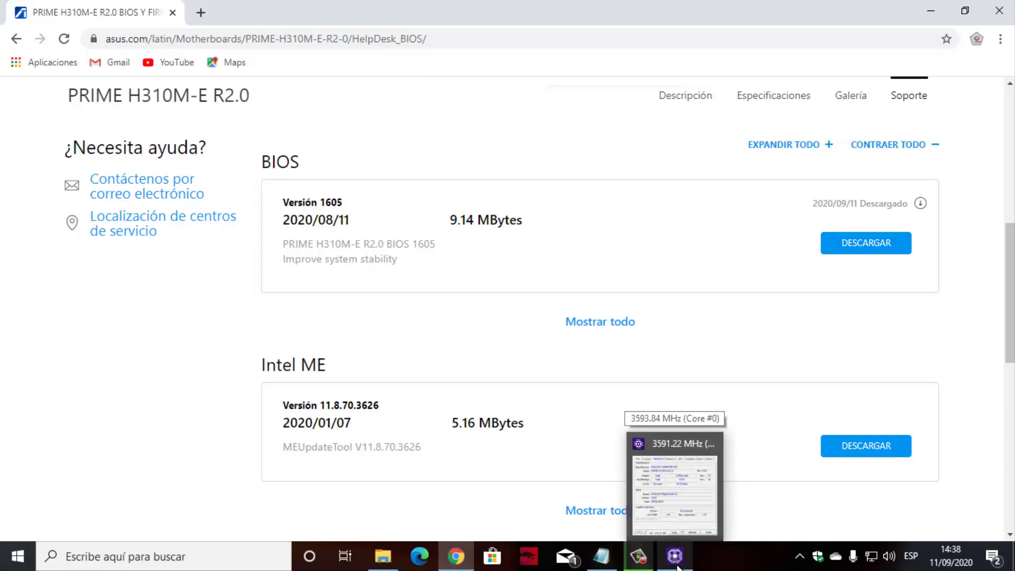
click(676, 556)
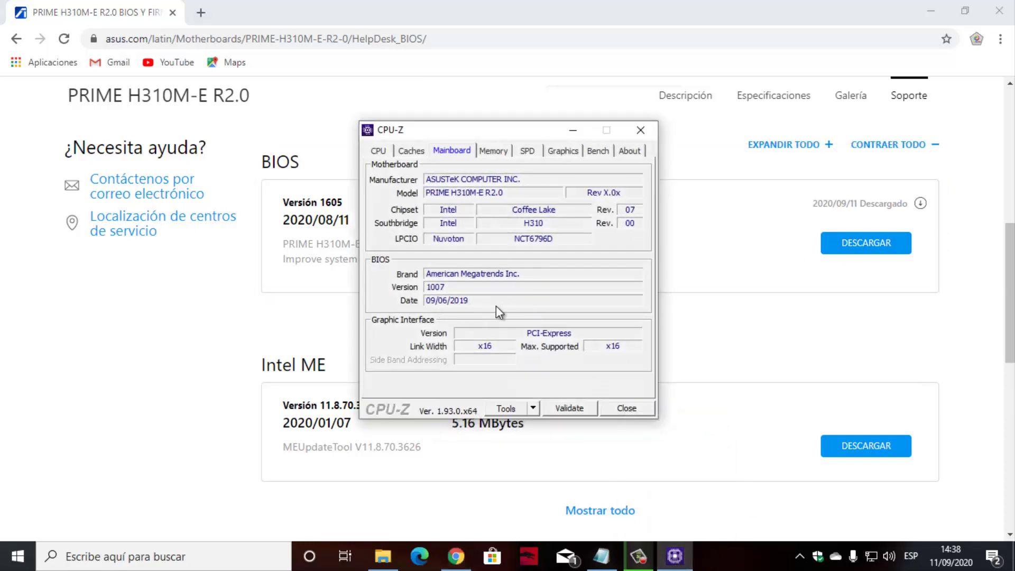
click(573, 130)
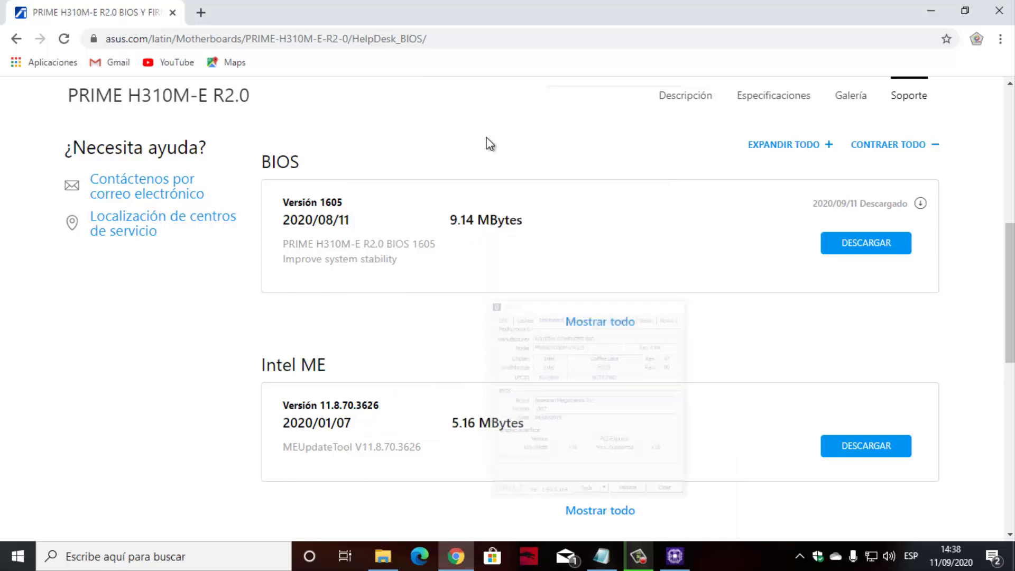
Download PRIME-H310M-E-R2-ASUS-1605.zip, close the ASUS tab, and show the zip in Descargas.
click(867, 245)
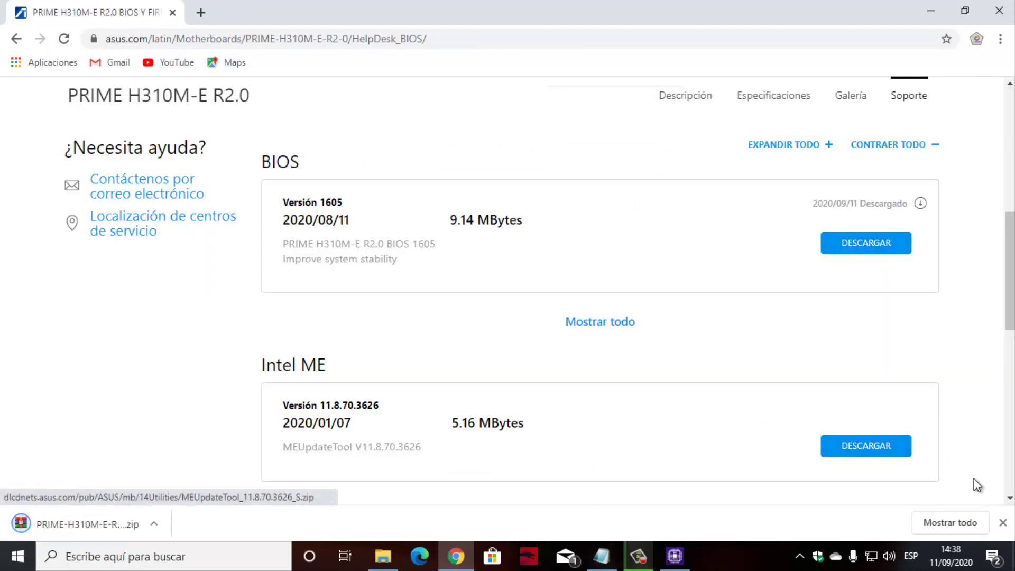
click(949, 524)
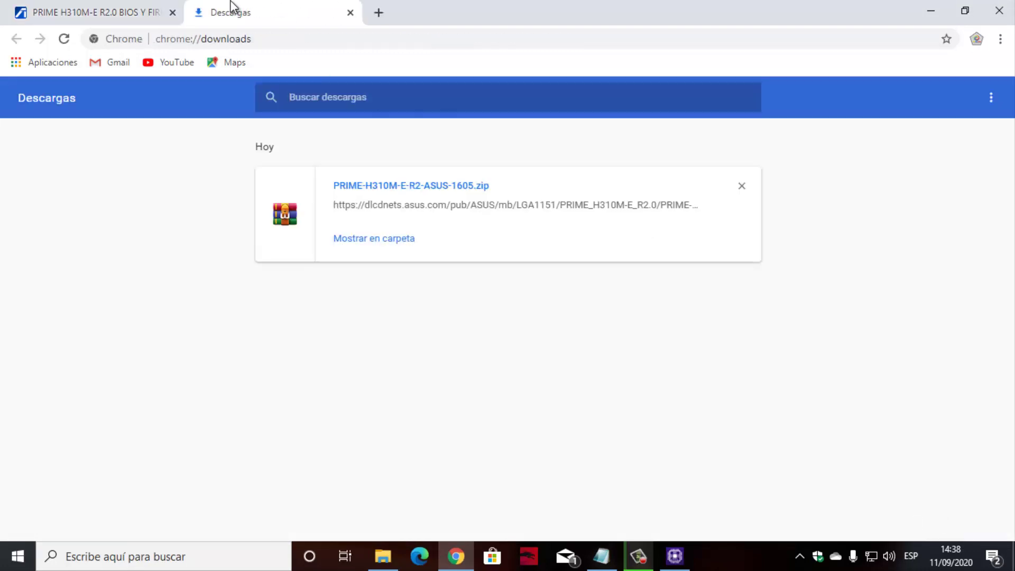
click(172, 13)
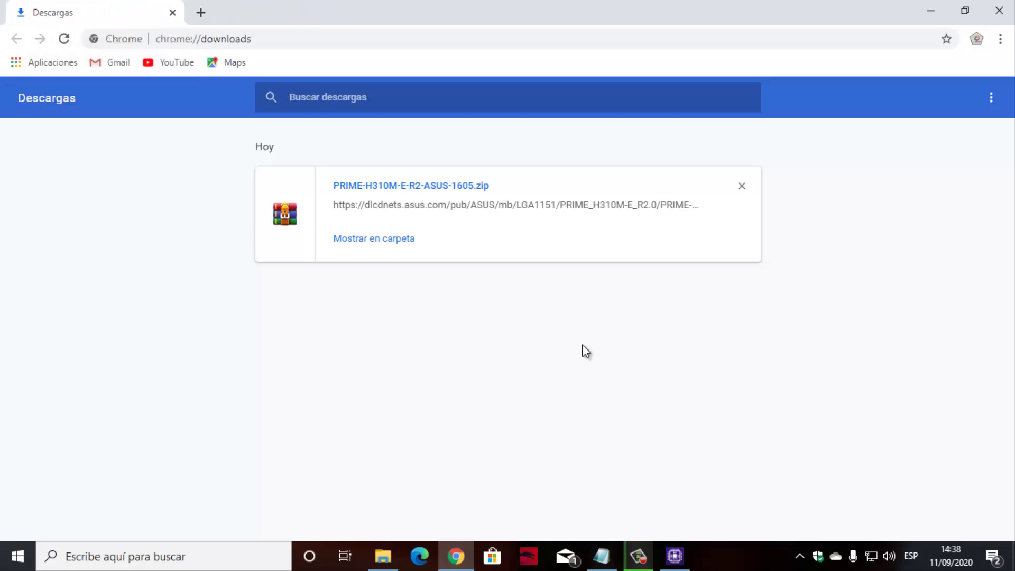
click(392, 240)
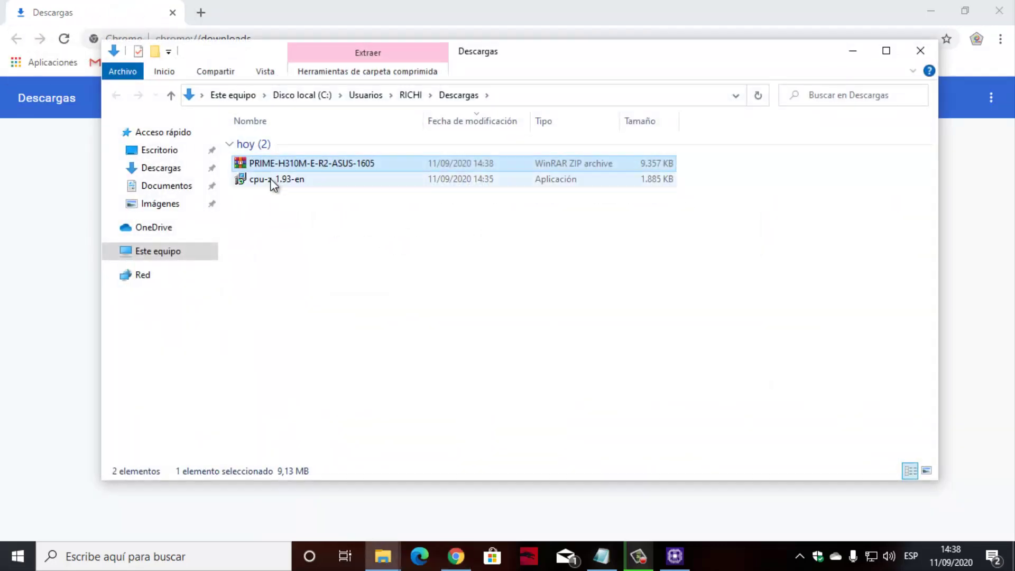
Extract the BIOS zip in Descargas and cut the PRIME-H310M-E-R2-ASUS-1605 CAP file.
right_click(385, 170)
click(464, 224)
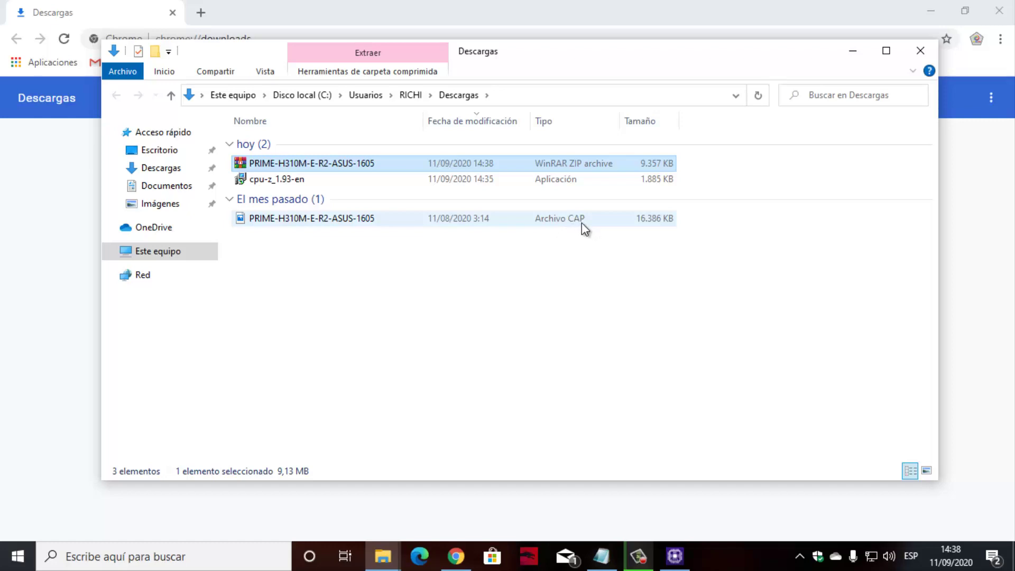
click(375, 223)
right_click(375, 223)
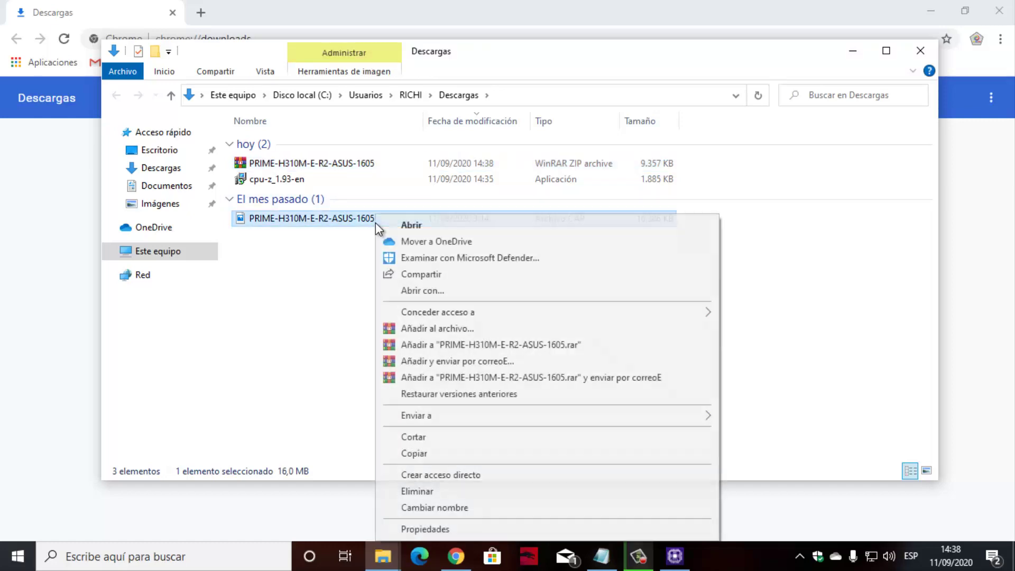
click(436, 437)
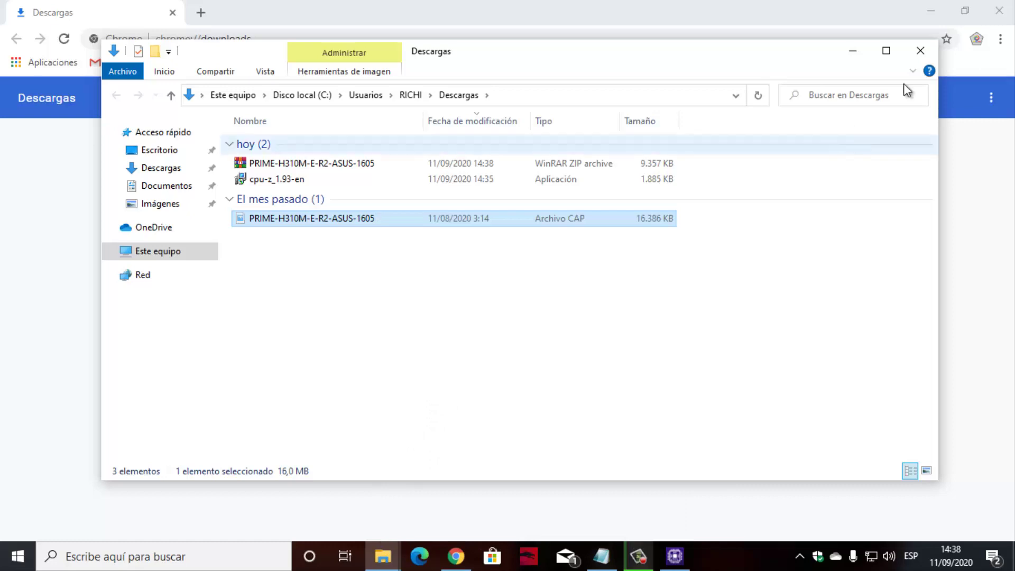
click(921, 50)
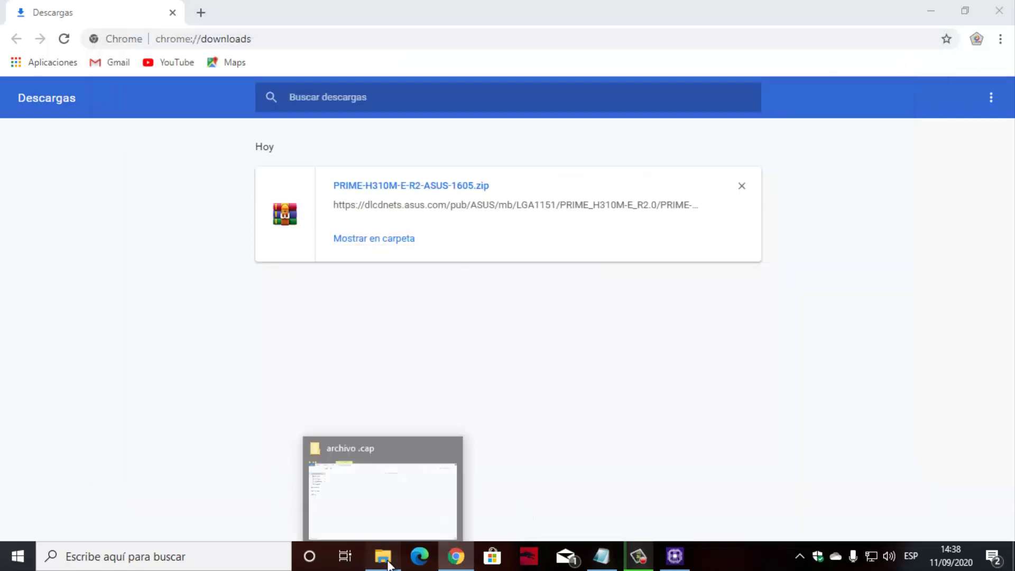
Paste the CAP file into the archivo .cap folder, then close Chrome and Notepad.
click(389, 565)
right_click(383, 186)
click(430, 291)
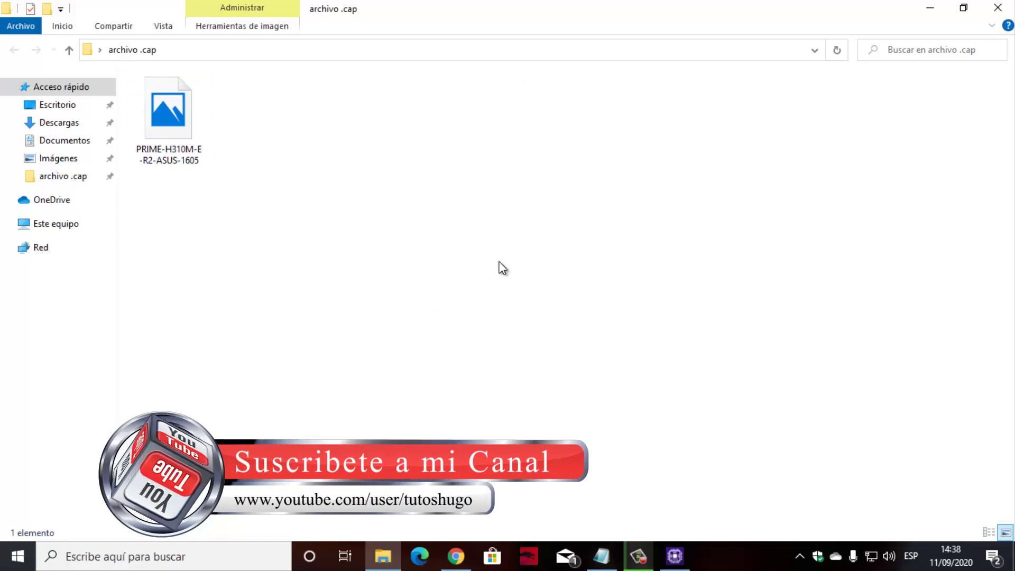
click(928, 12)
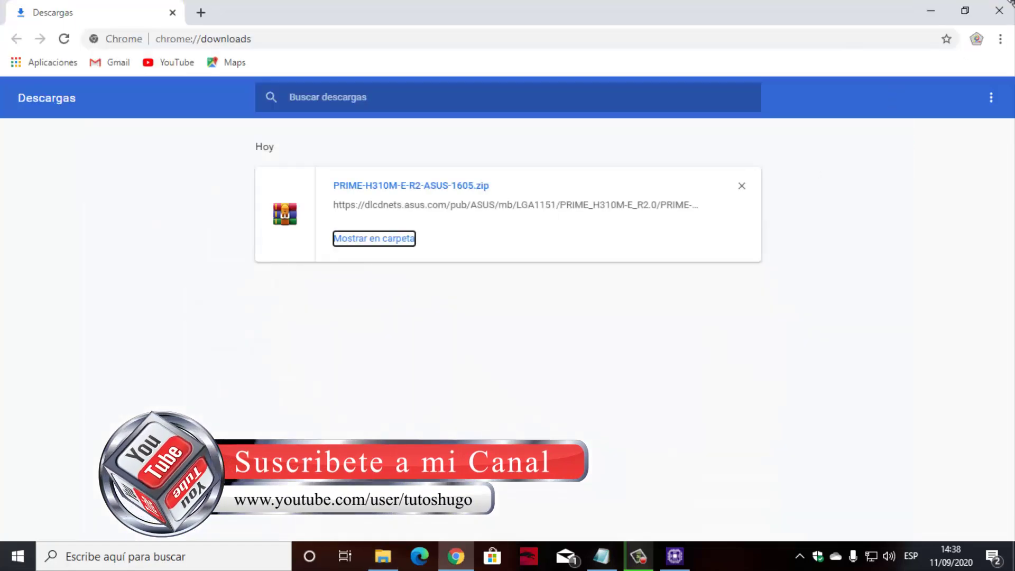
click(999, 11)
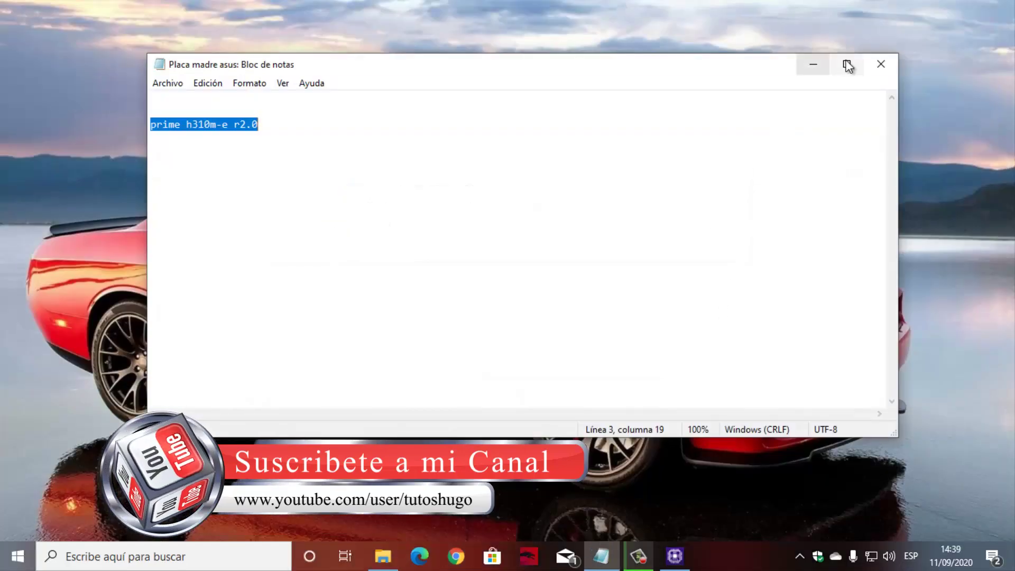
click(881, 64)
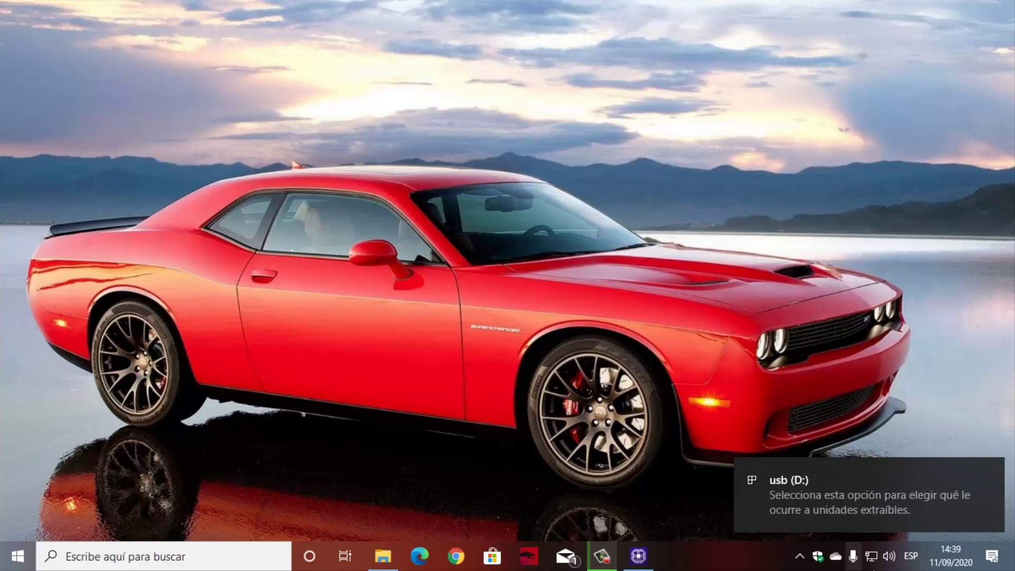
Open the newly inserted usb (D:) drive, see it is empty, and close it.
click(867, 490)
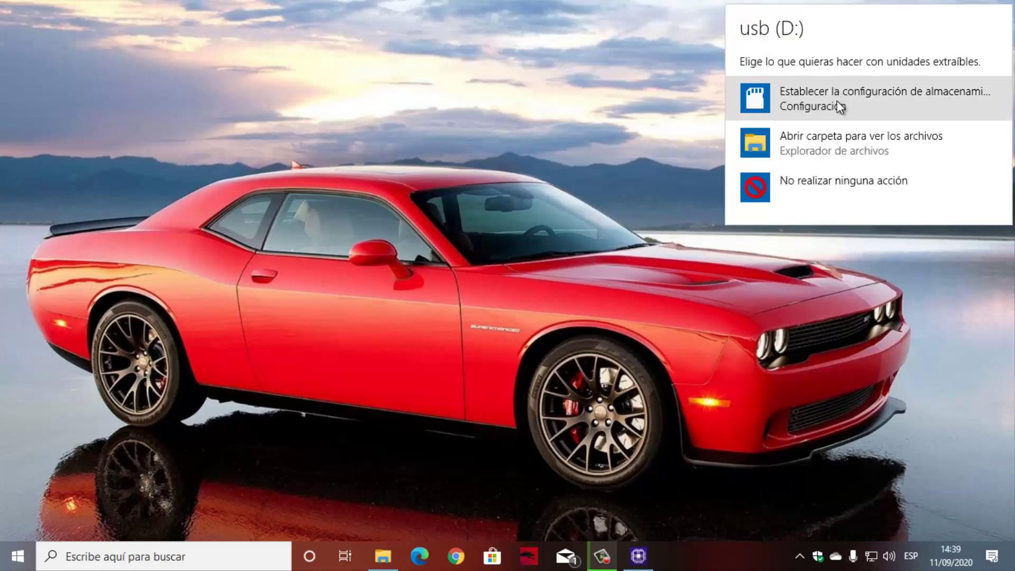
click(816, 147)
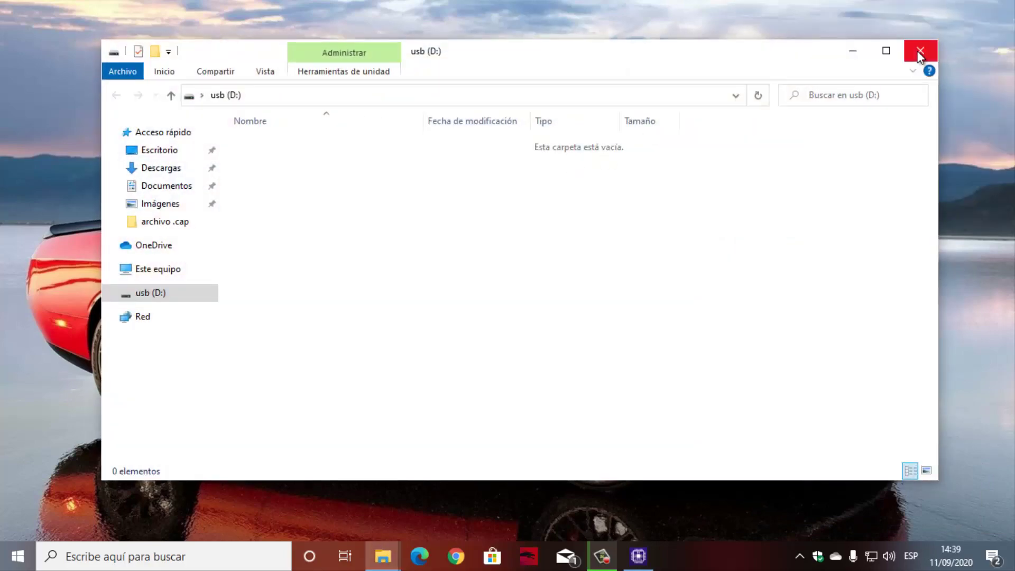
click(917, 51)
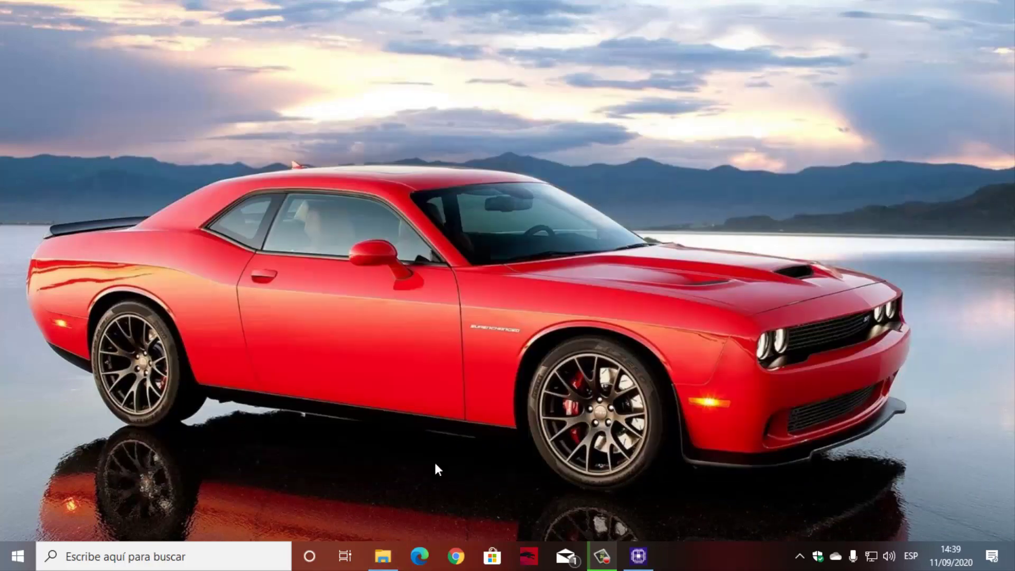
click(17, 556)
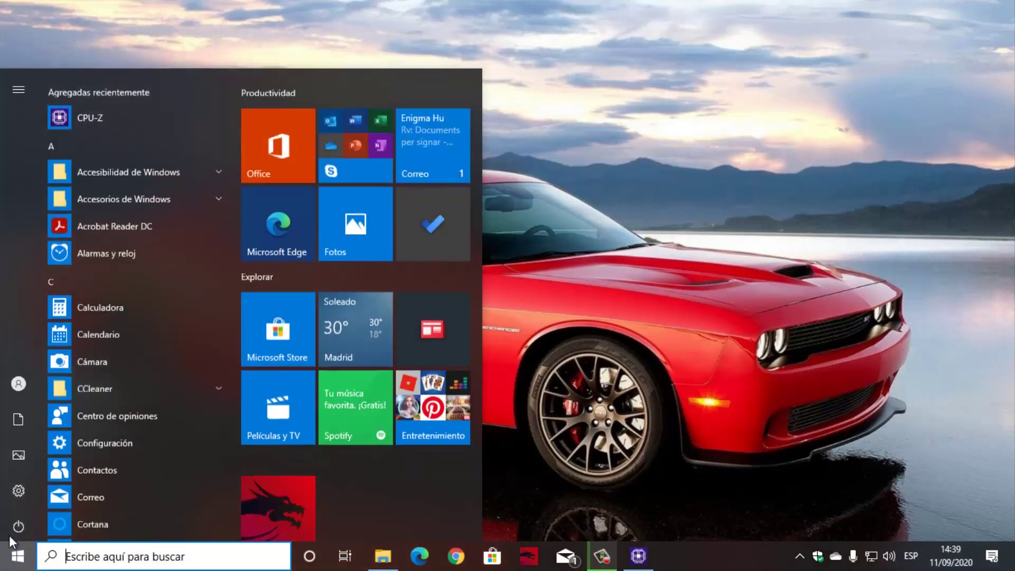
click(611, 240)
Turn on Ver > Mostrar iconos del escritorio from the desktop's context menu.
right_click(389, 147)
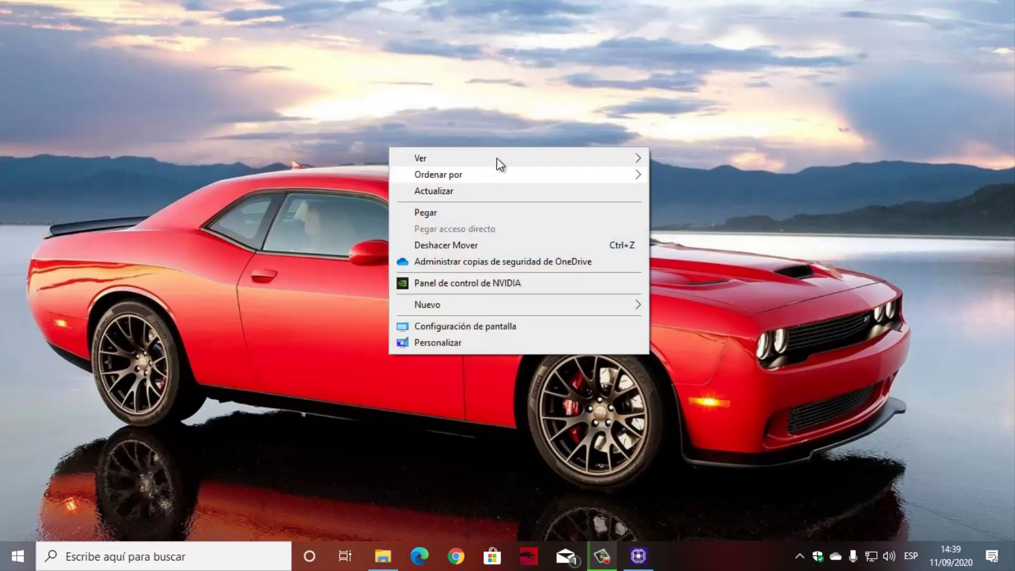
mouse_move(496, 157)
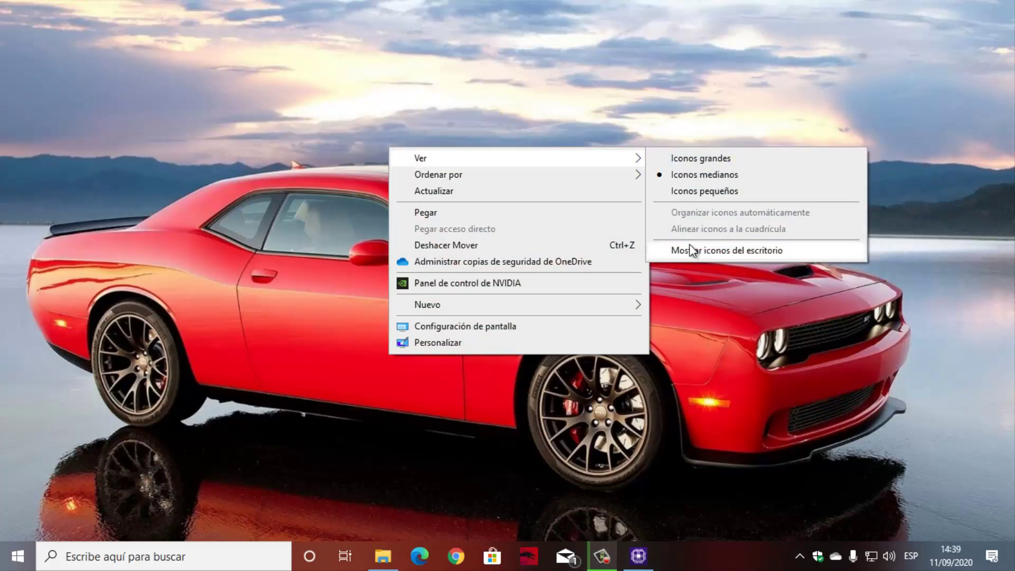
click(726, 252)
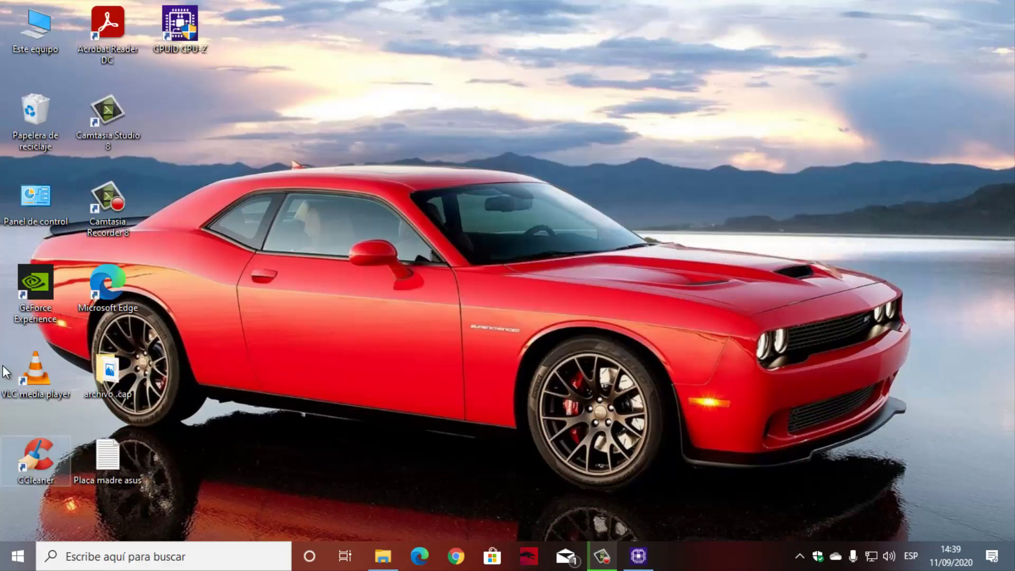
From Este equipo, quick-format usb (D:) as NTFS with volume label 'bios'.
double_click(24, 27)
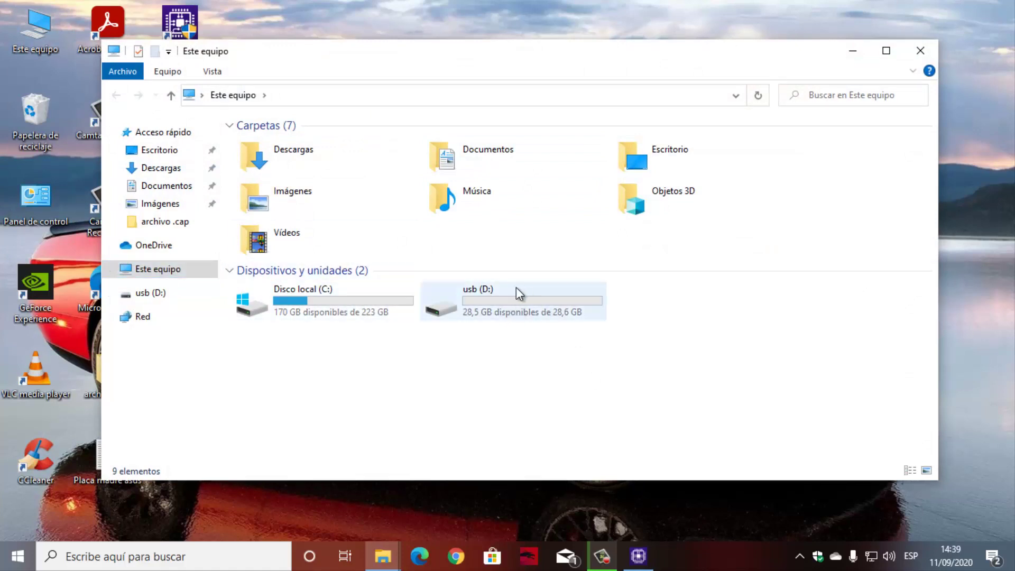
click(886, 50)
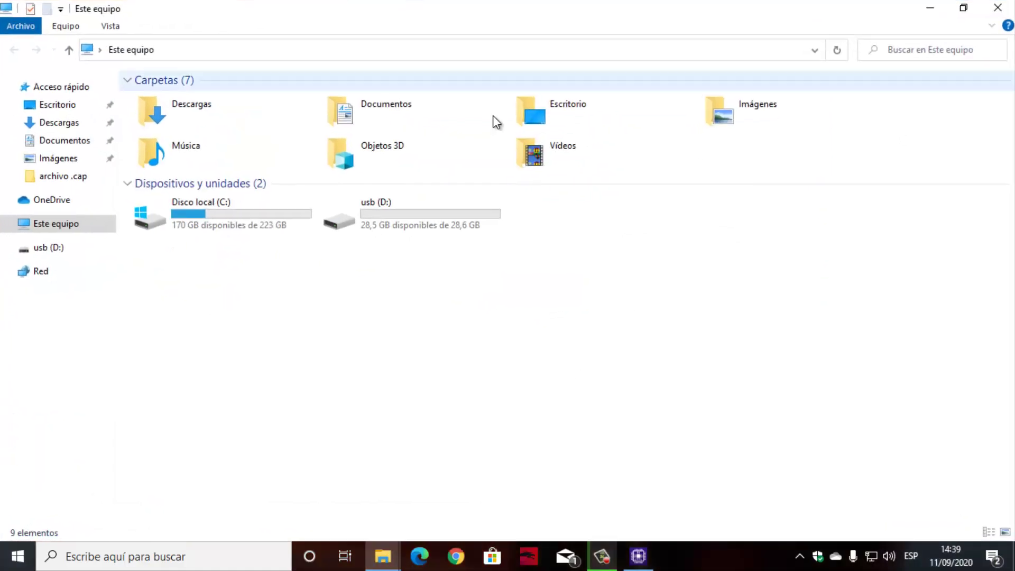
click(429, 221)
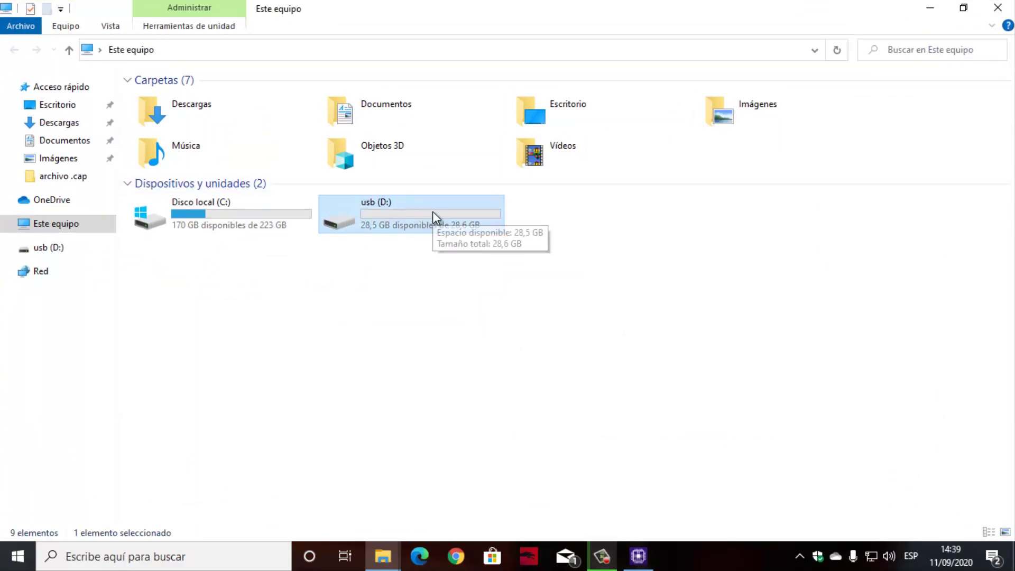
right_click(432, 211)
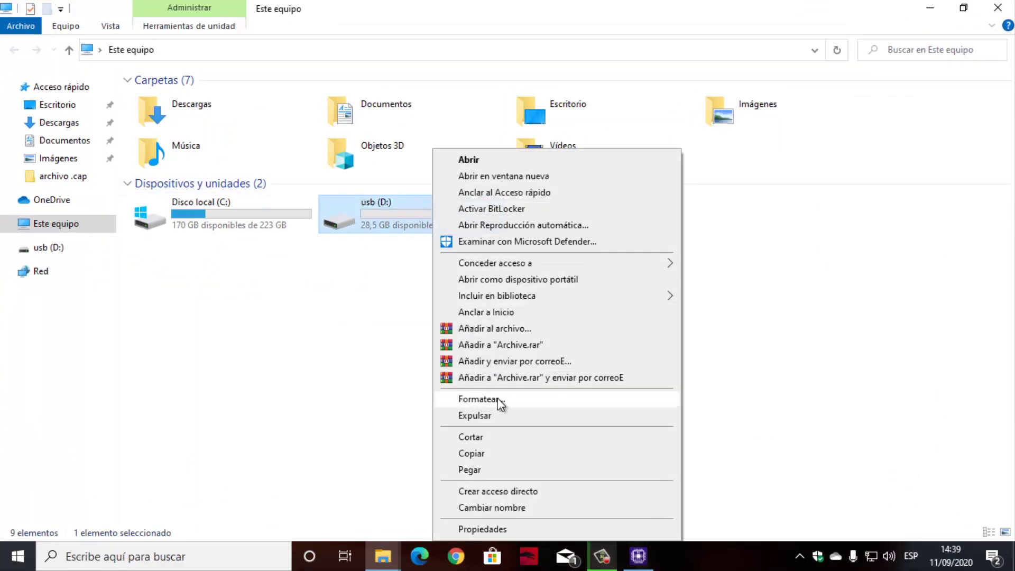
click(515, 402)
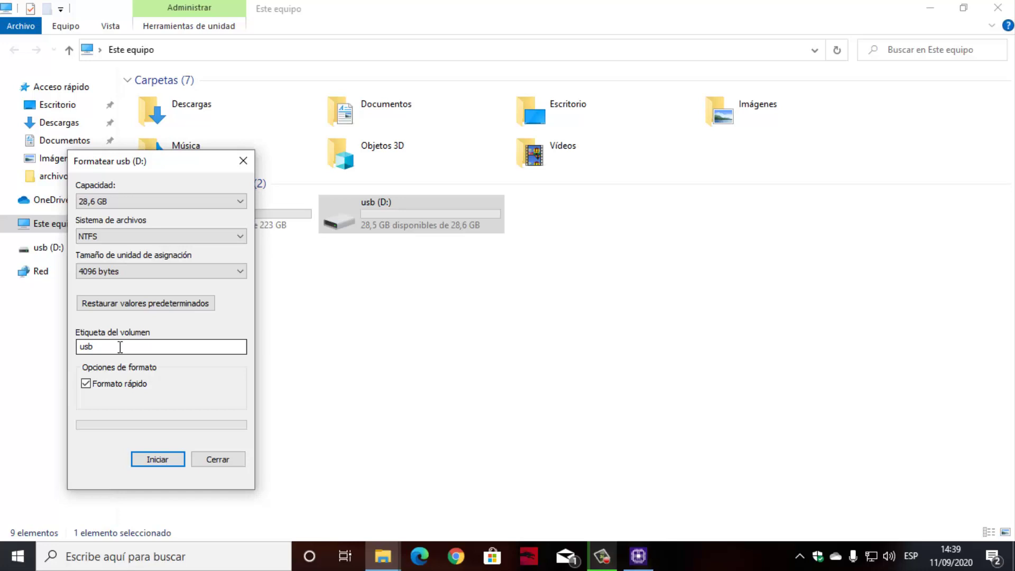
click(120, 347)
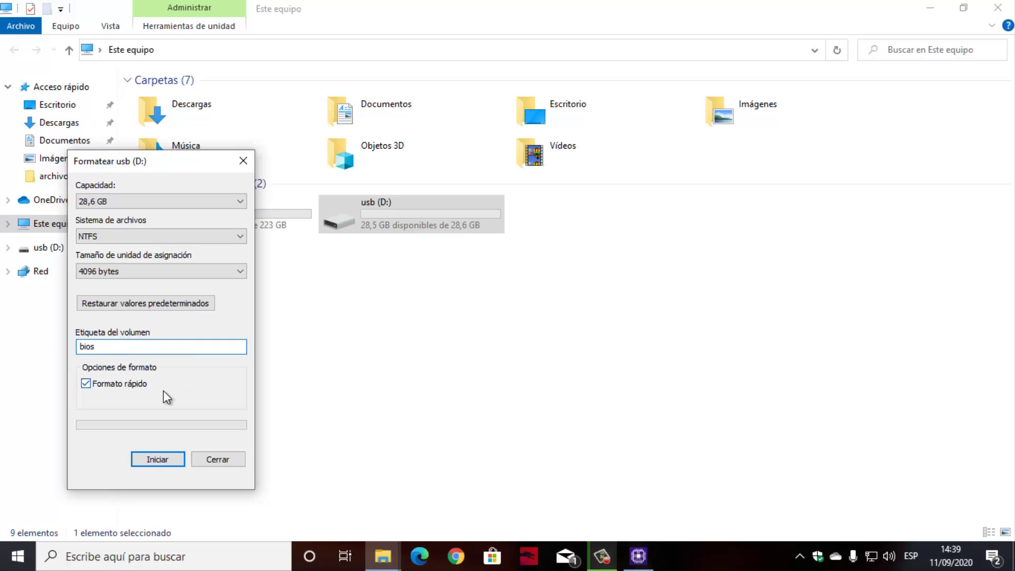
click(158, 459)
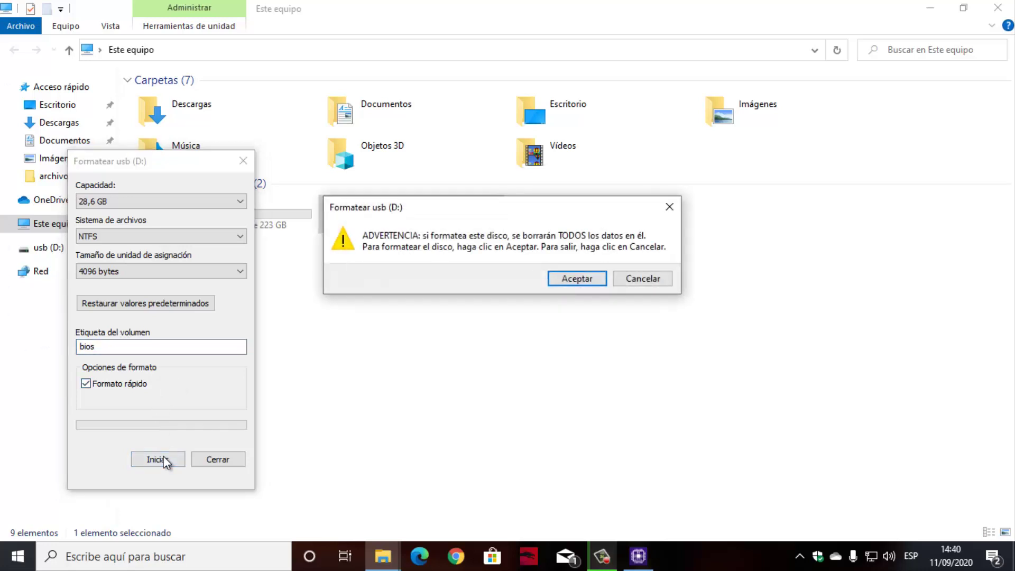
click(594, 286)
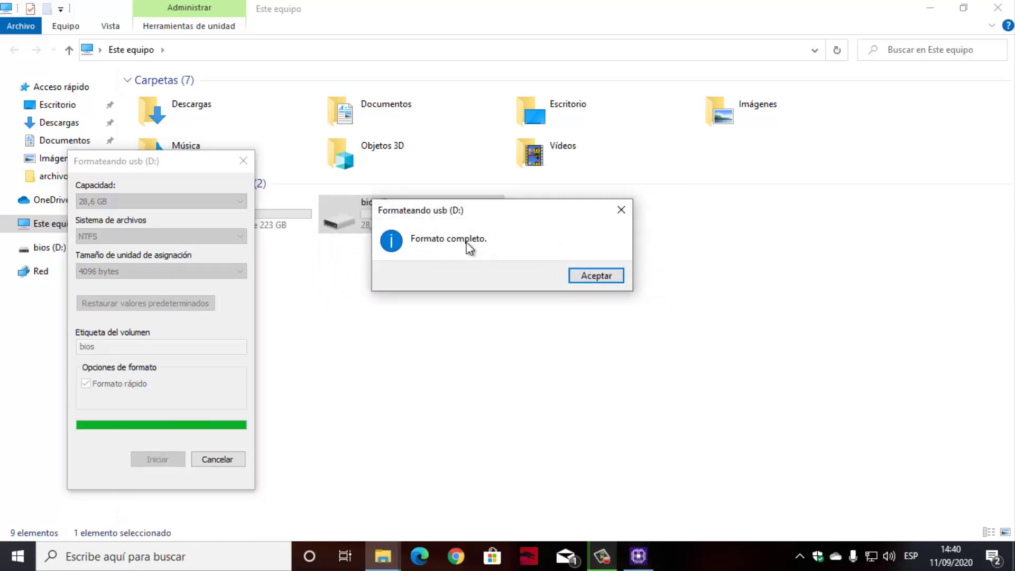
click(598, 277)
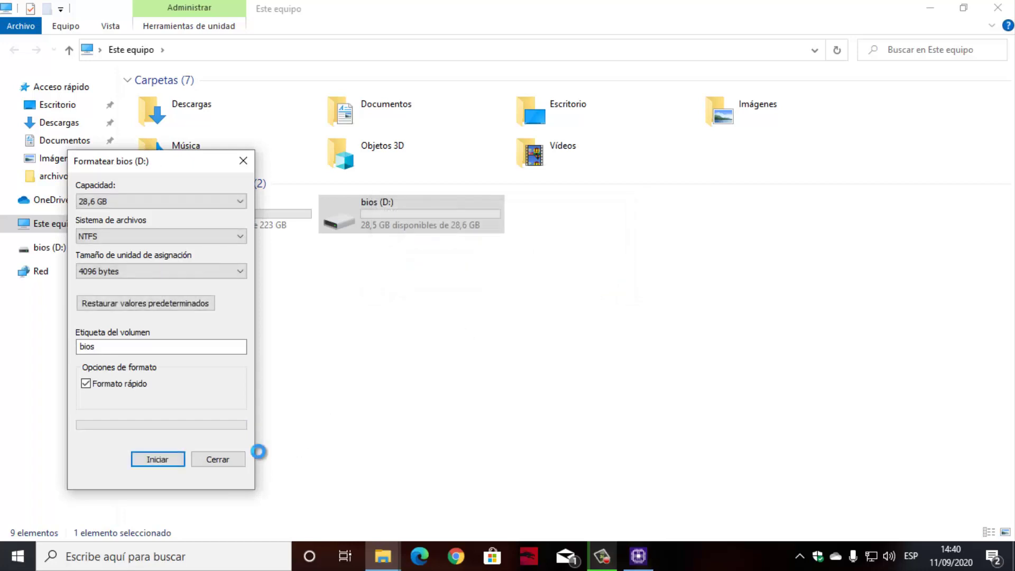
click(217, 459)
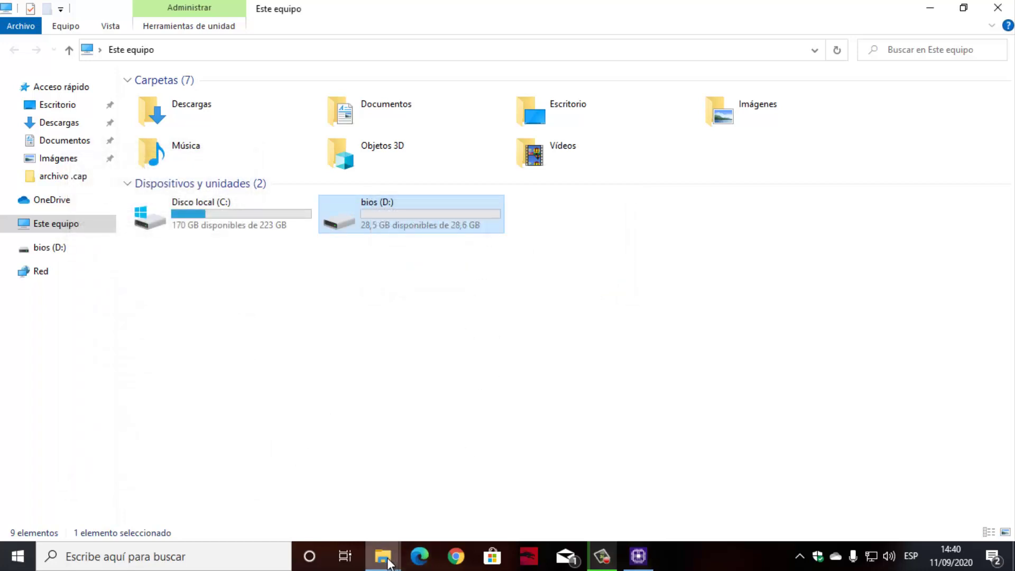
Cut PRIME-H310M-E-R2-ASUS-1605 from archivo .cap, paste it onto bios (D:), and close Explorer.
mouse_move(388, 562)
click(289, 463)
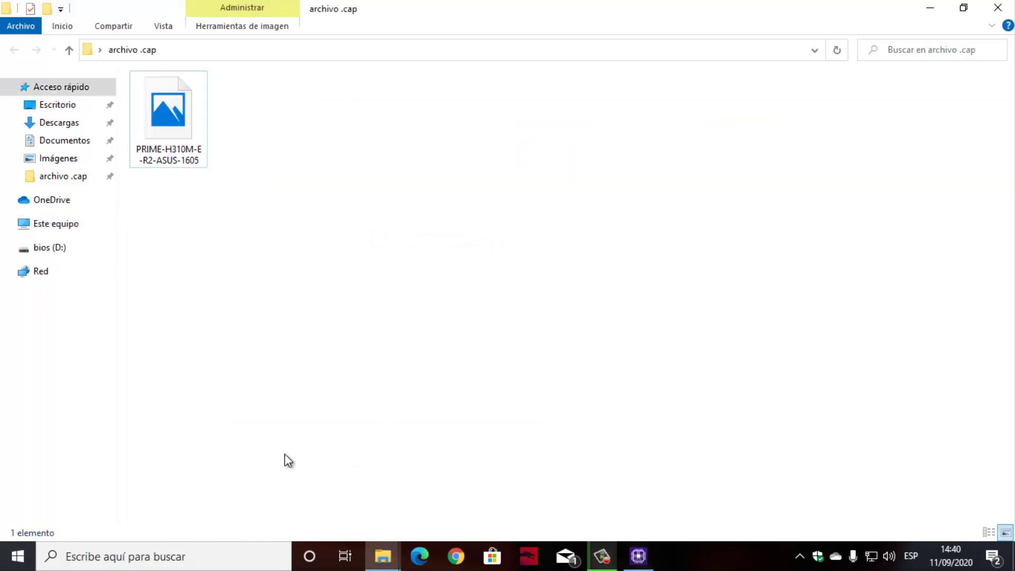
click(190, 136)
right_click(190, 137)
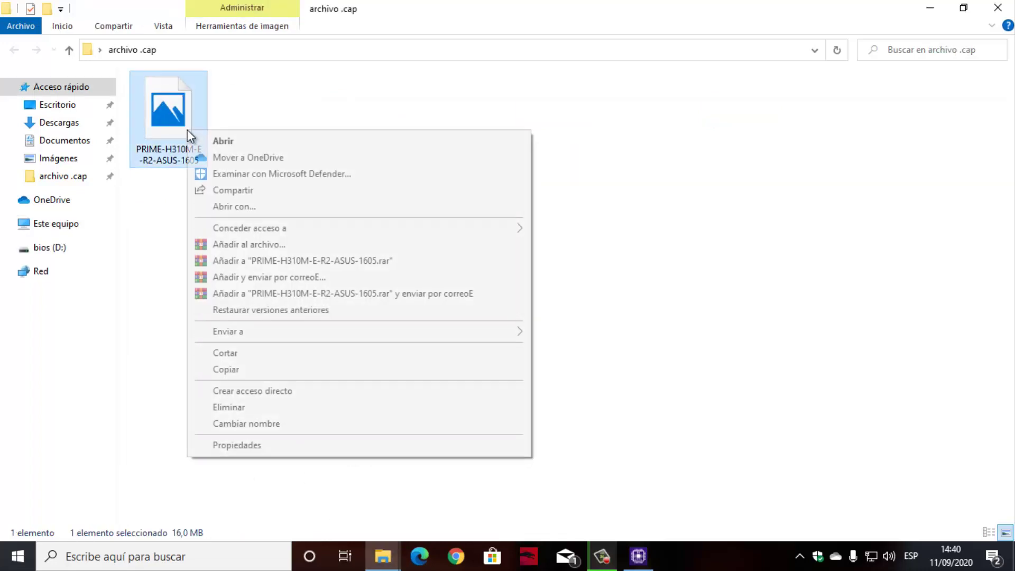
click(267, 358)
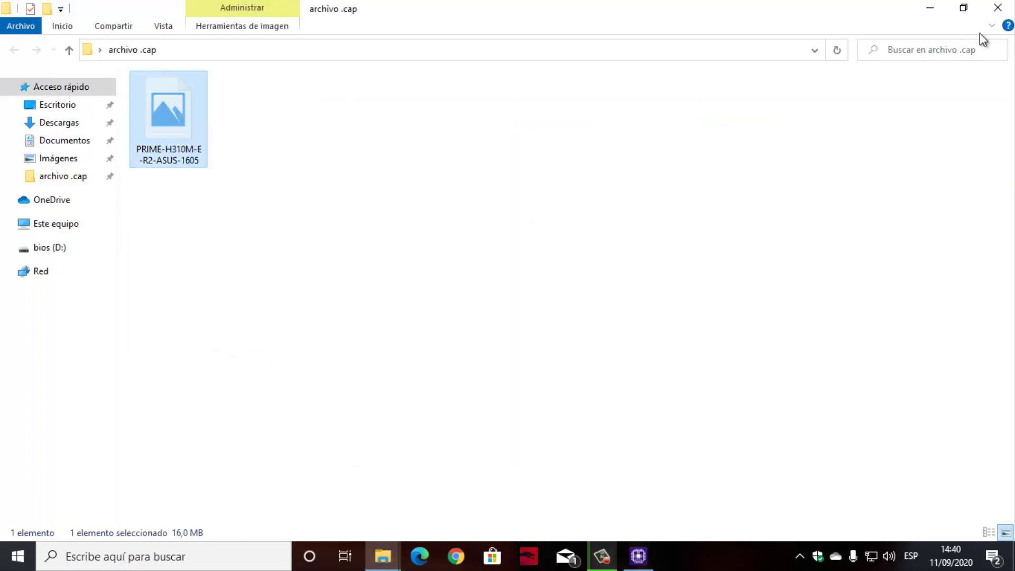
click(998, 8)
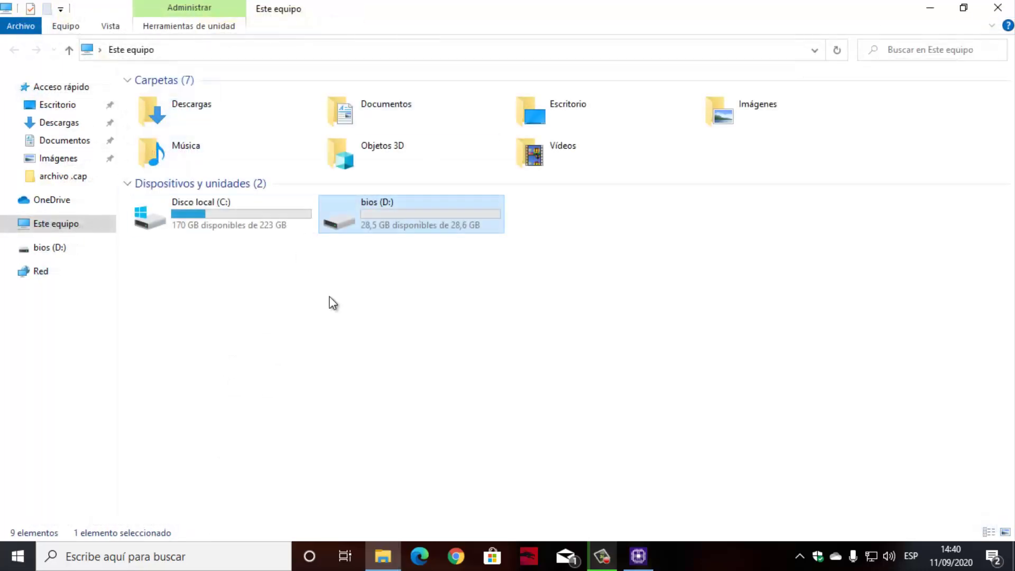
double_click(416, 211)
right_click(356, 154)
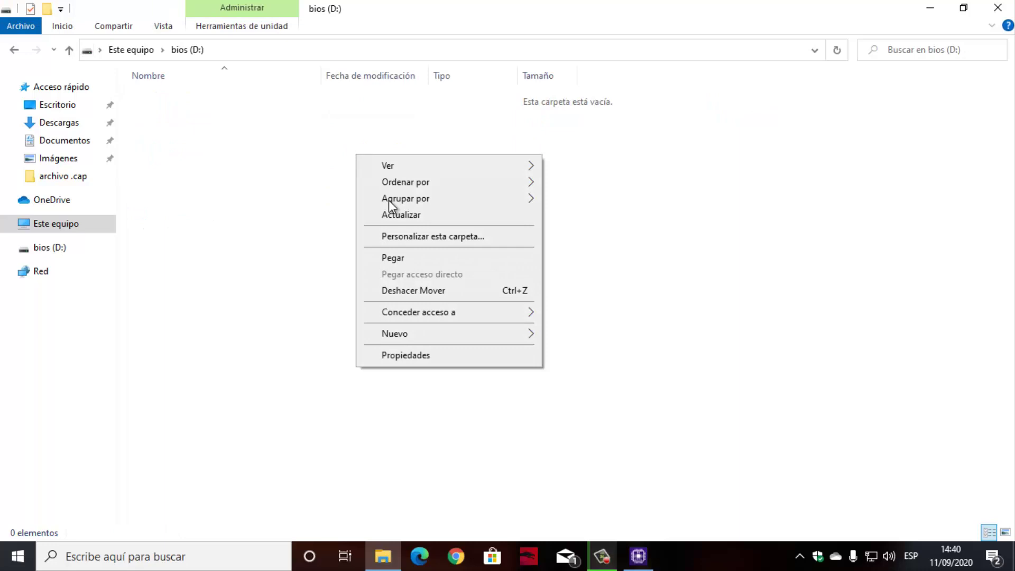
click(416, 264)
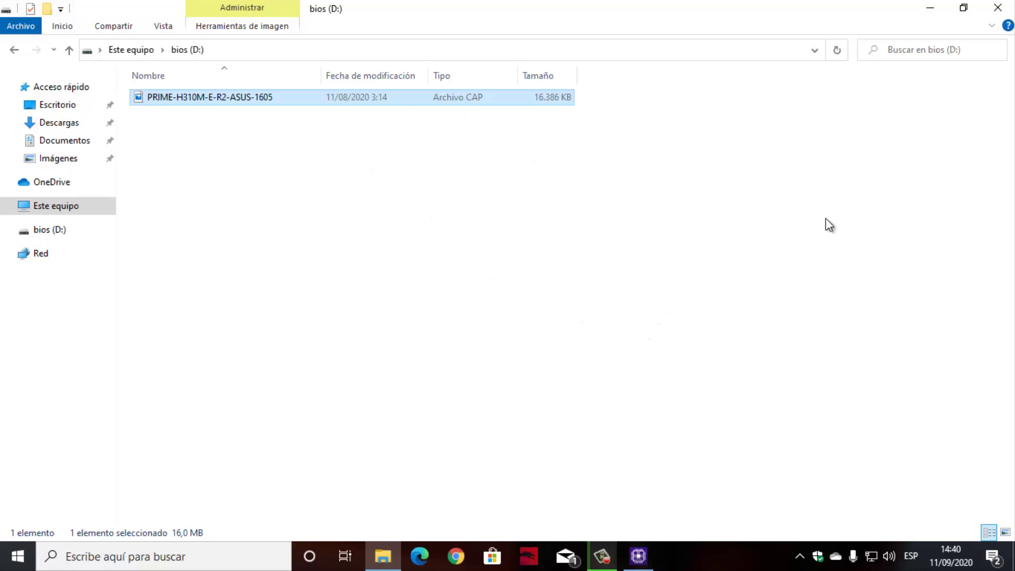
click(999, 7)
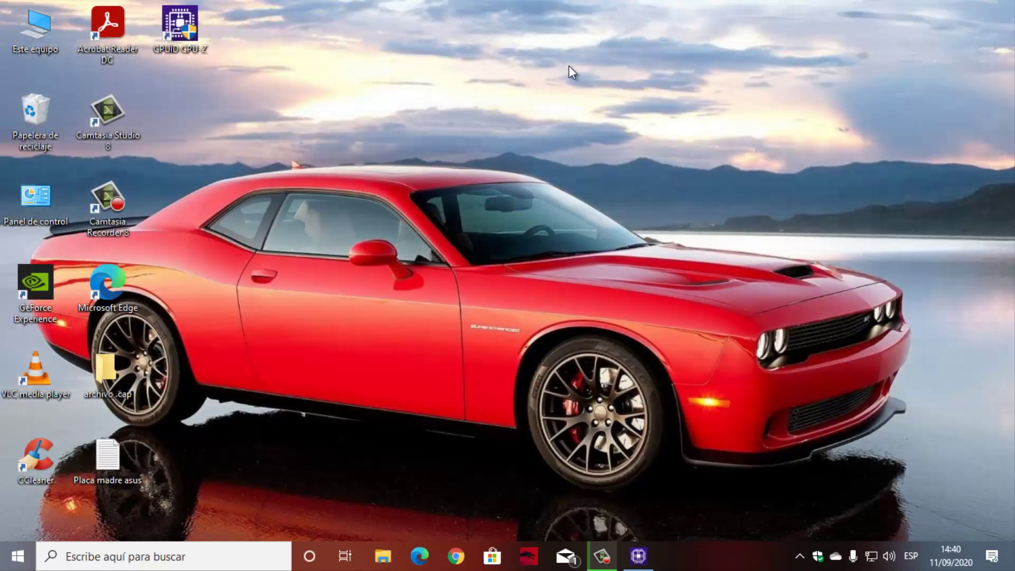
Hide the desktop icons by unchecking Mostrar iconos del escritorio.
right_click(572, 150)
mouse_move(603, 158)
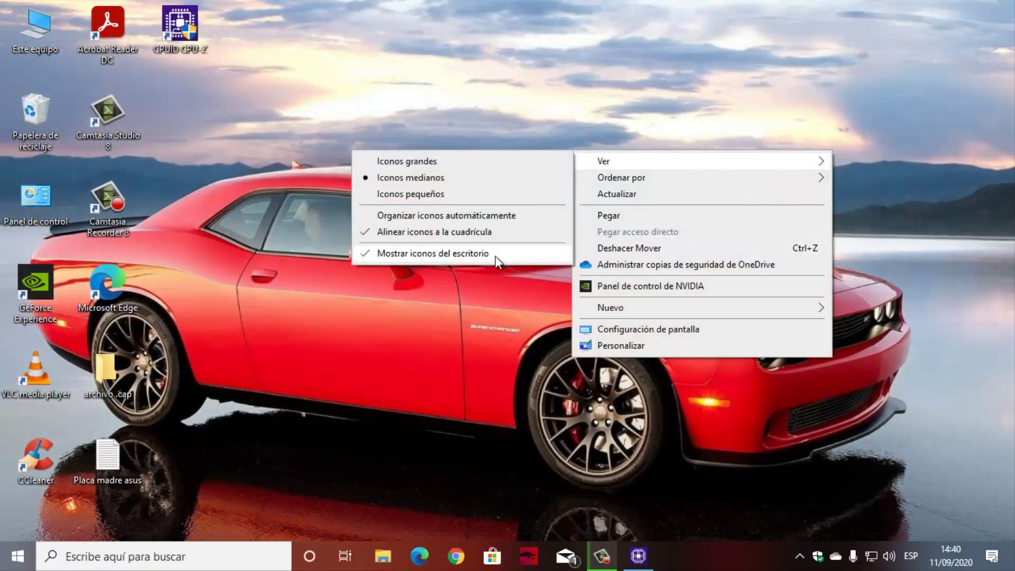
click(495, 256)
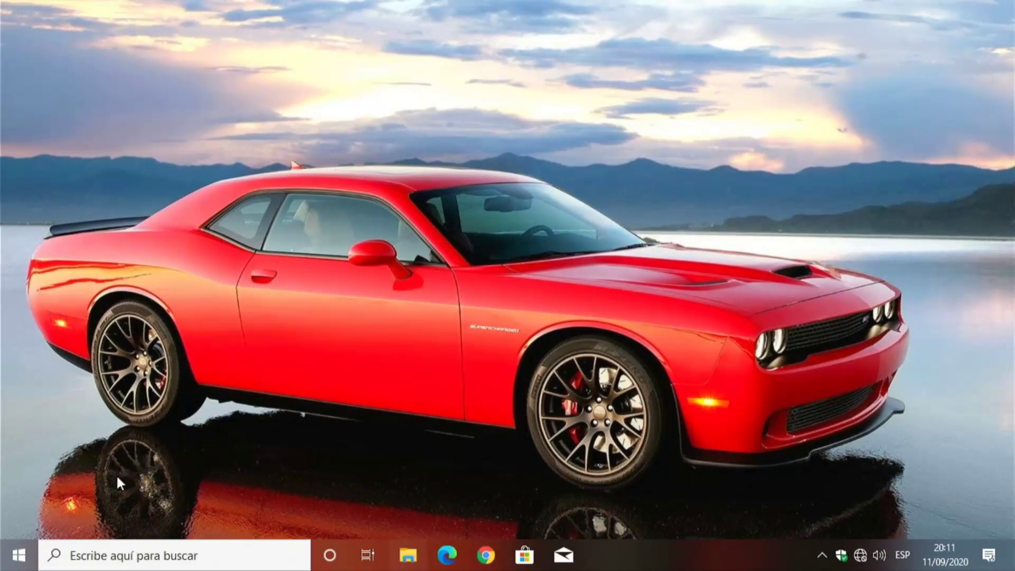
Restart the computer from the Start button's power menu.
right_click(12, 563)
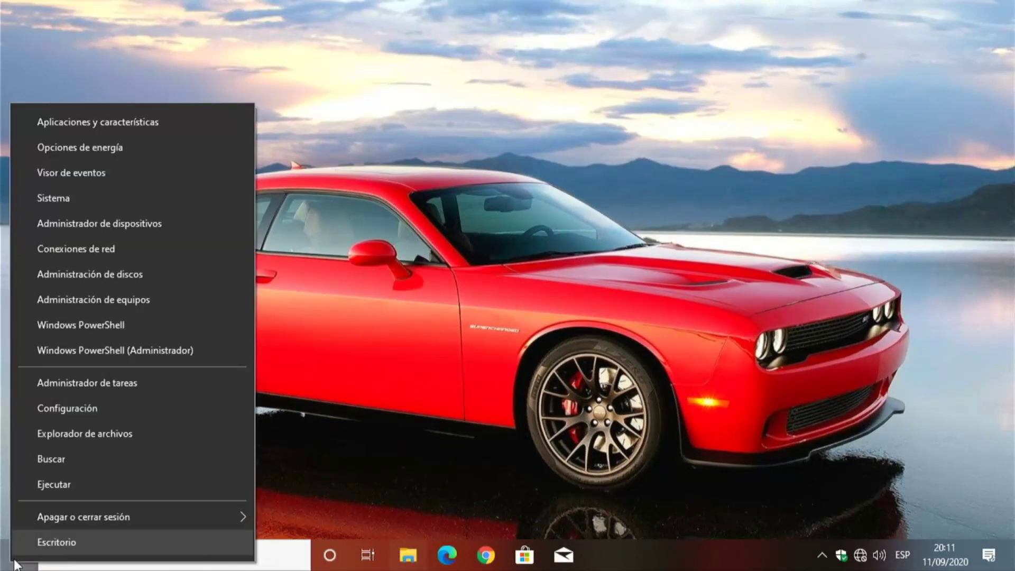
mouse_move(148, 525)
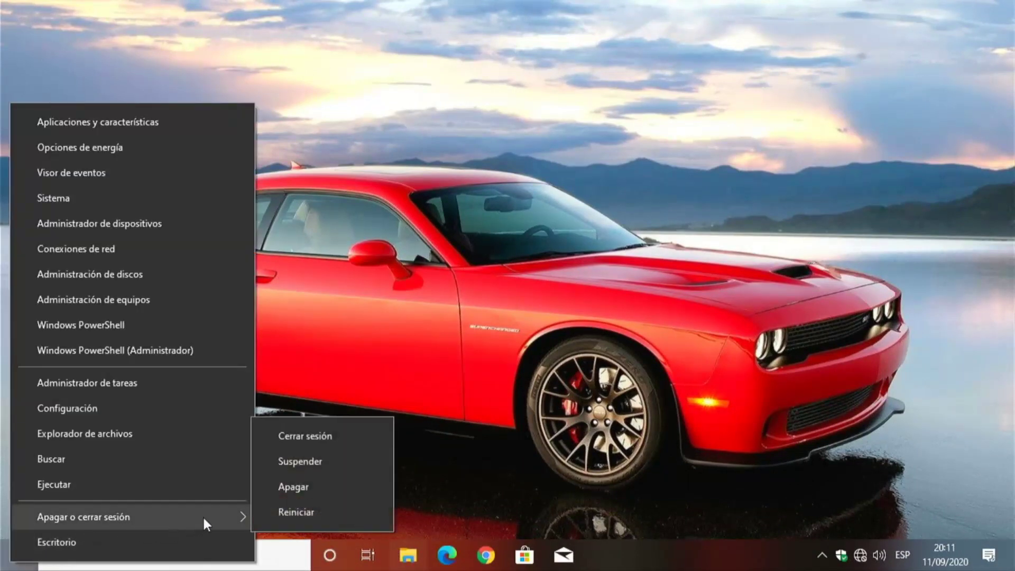
click(284, 512)
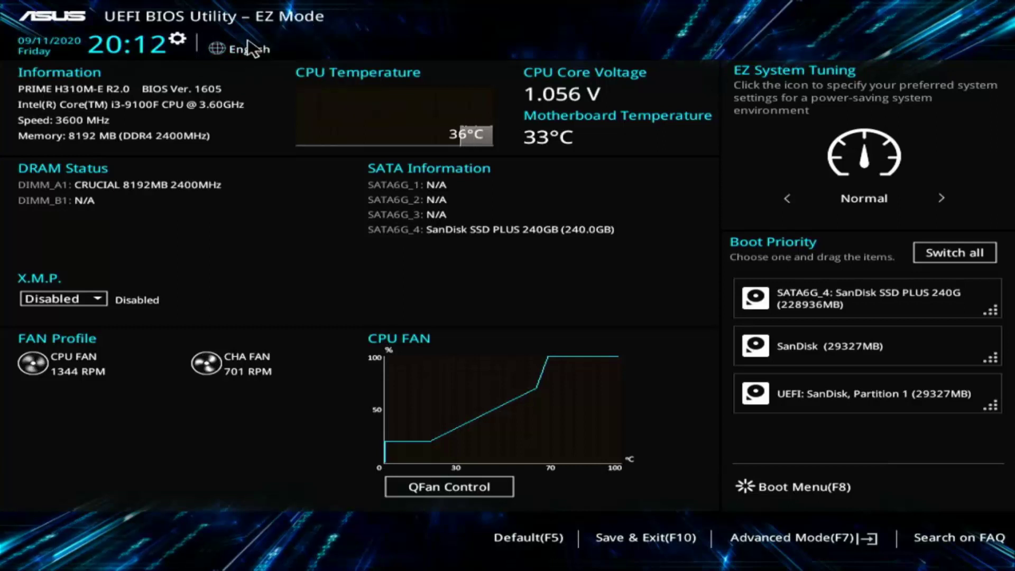
Switch the BIOS language to Español, enter Advanced Mode, and show the Tool tab.
click(250, 51)
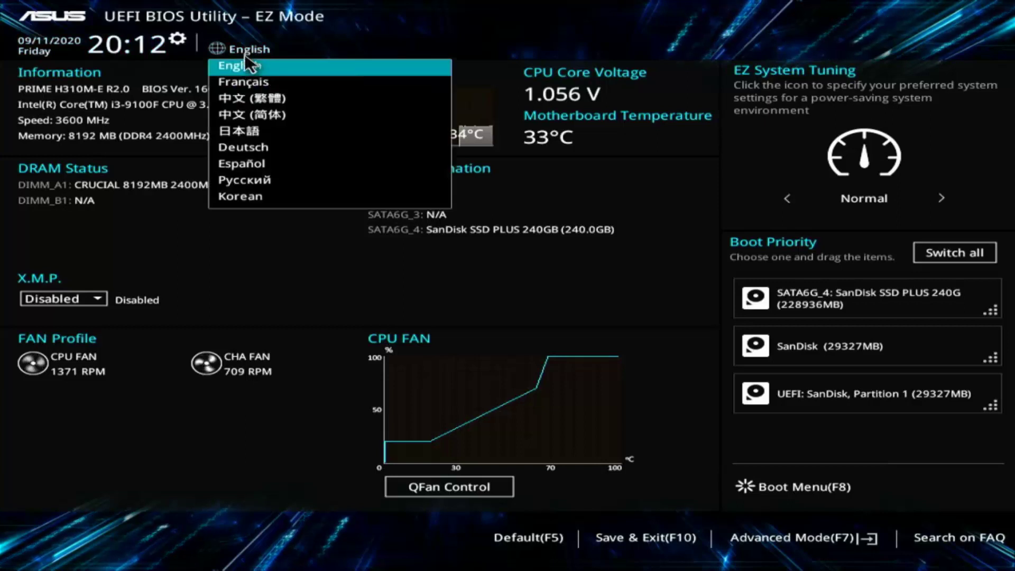
click(300, 163)
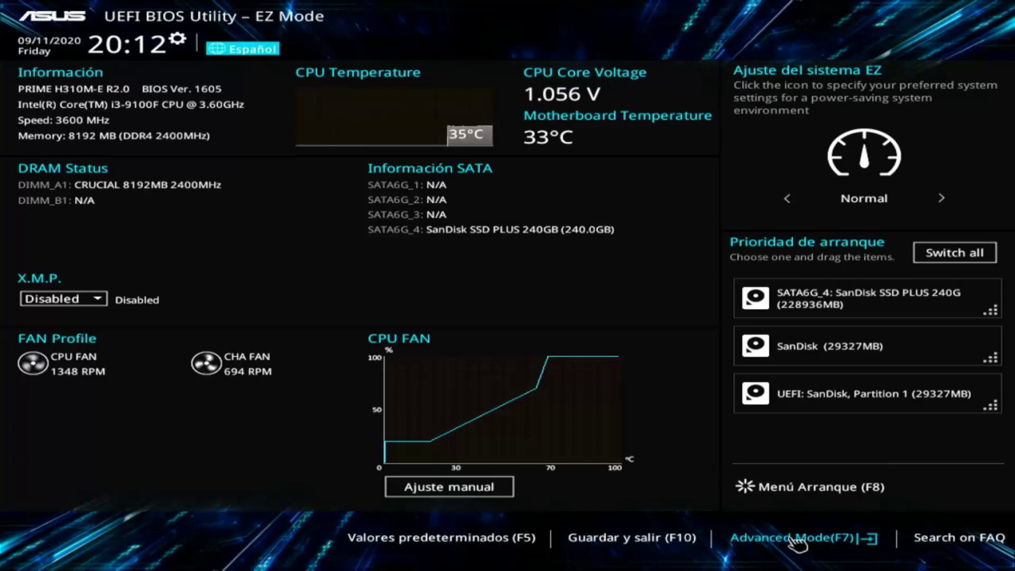
click(797, 538)
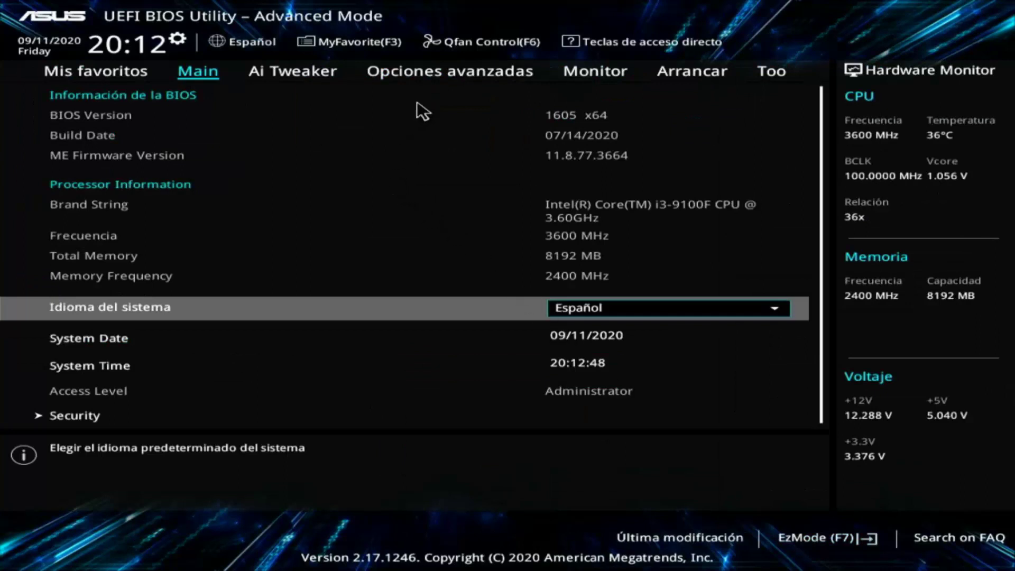
click(784, 74)
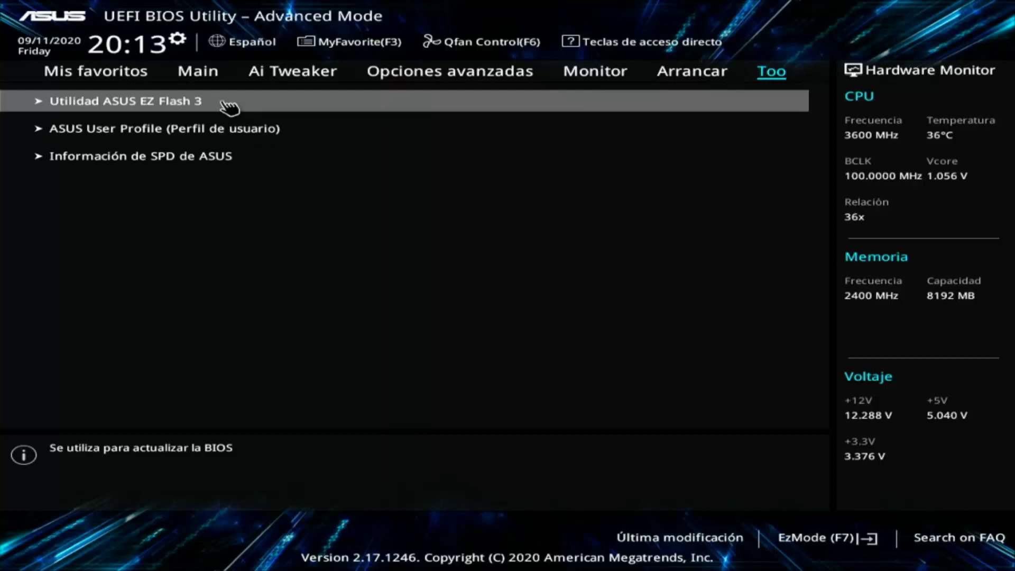
Launch ASUS EZ Flash 3, pick updating 'a través de Storage Devices', and continue.
click(223, 102)
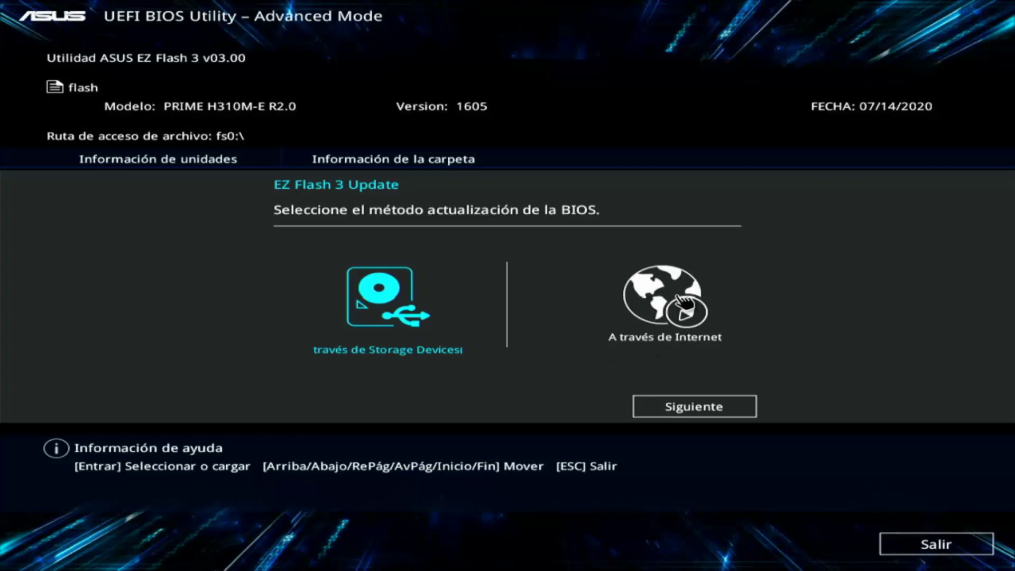
click(684, 301)
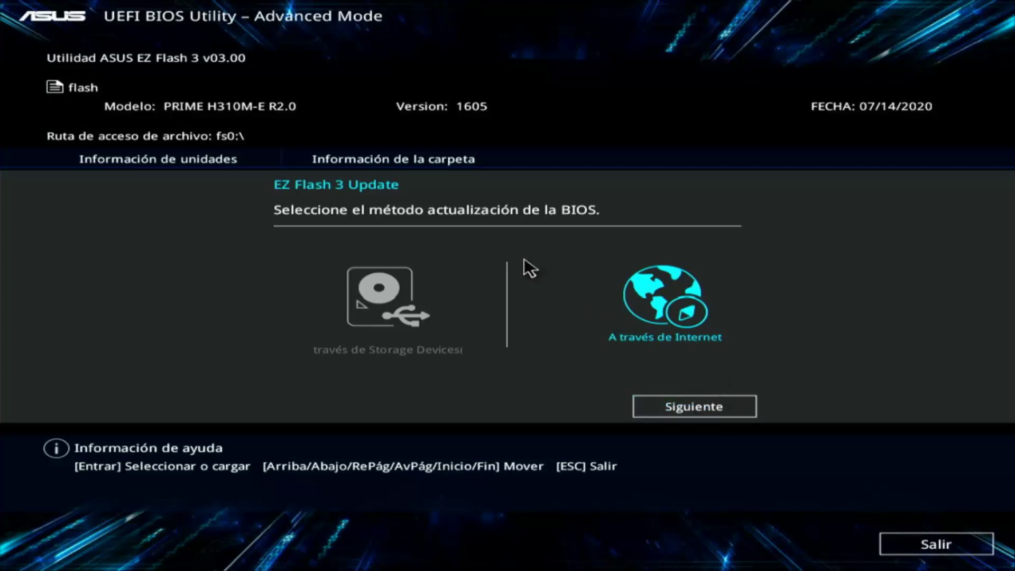
click(377, 321)
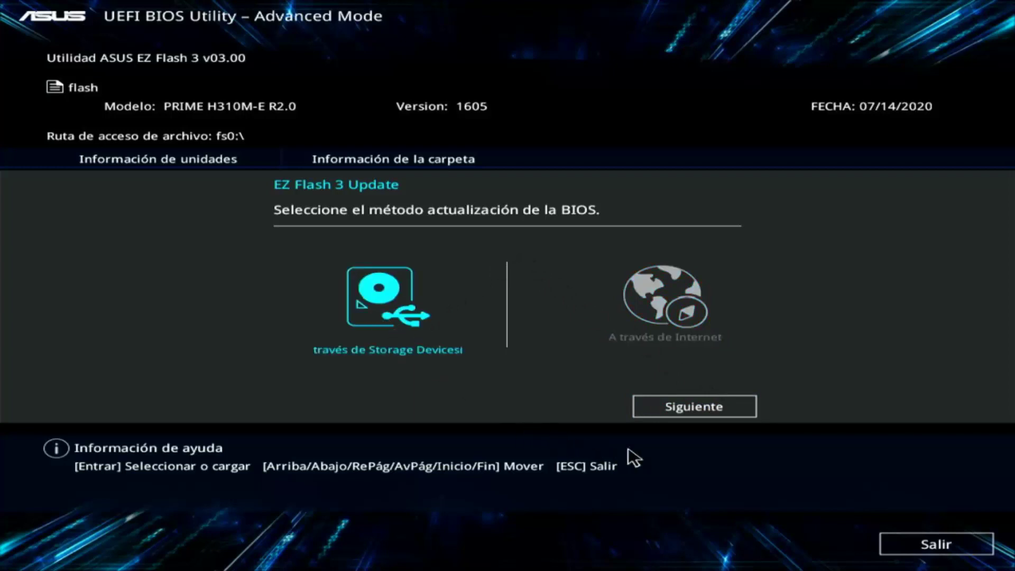
click(702, 403)
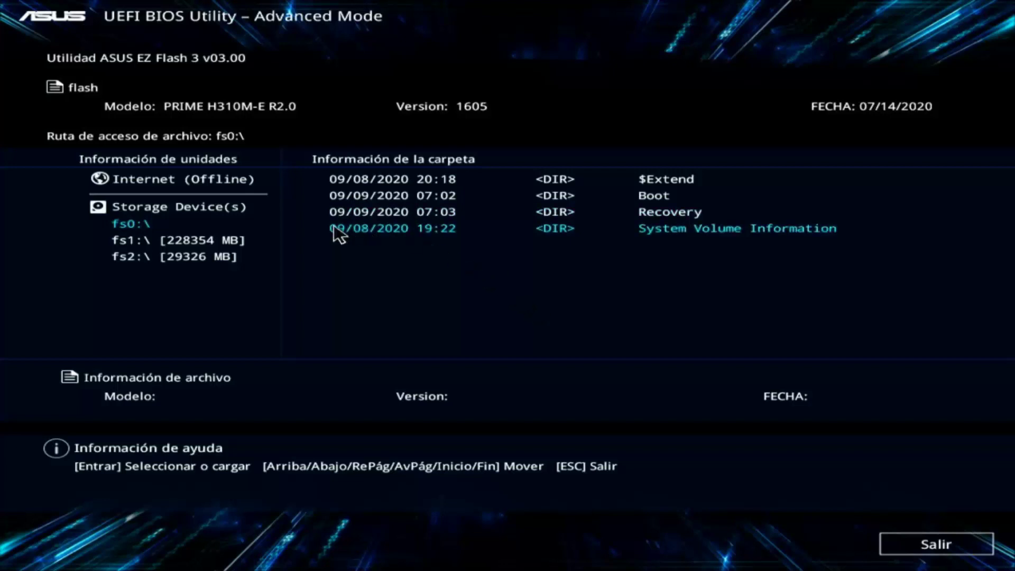
Browse through fs1 into fs2 and select PRIME-H310M-E-R2-ASUS-1605.CAP.
click(200, 239)
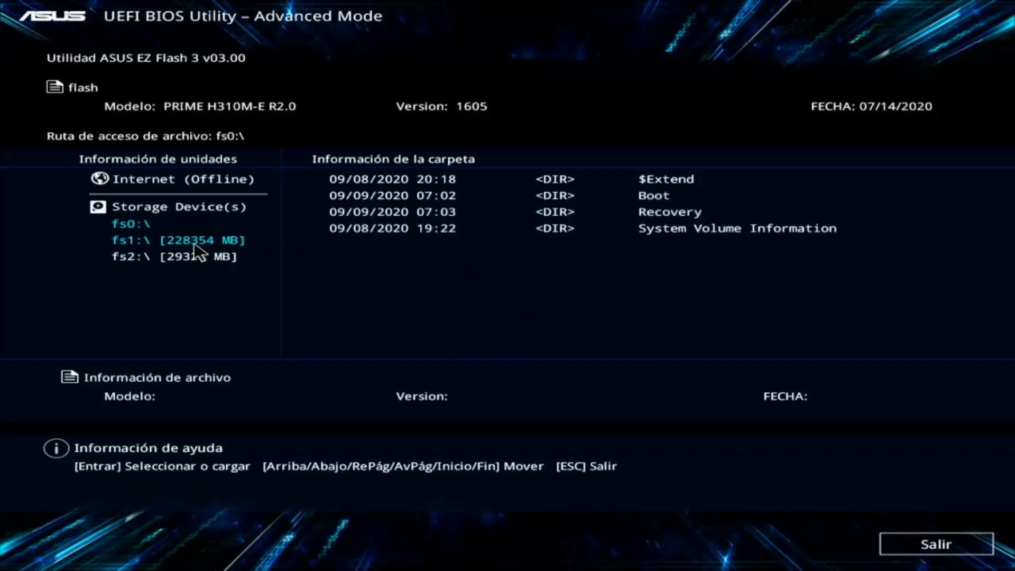
double_click(194, 243)
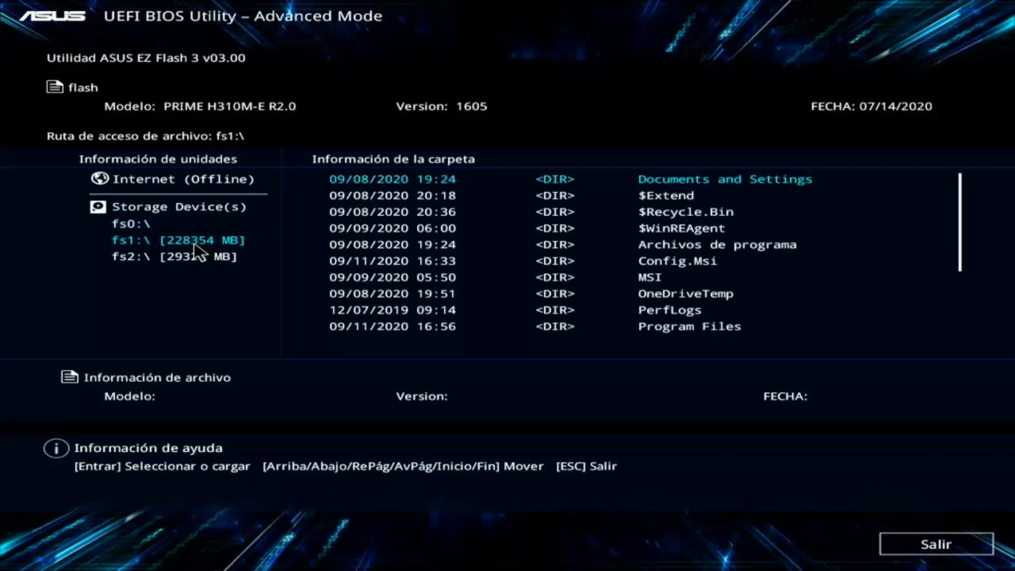
click(209, 258)
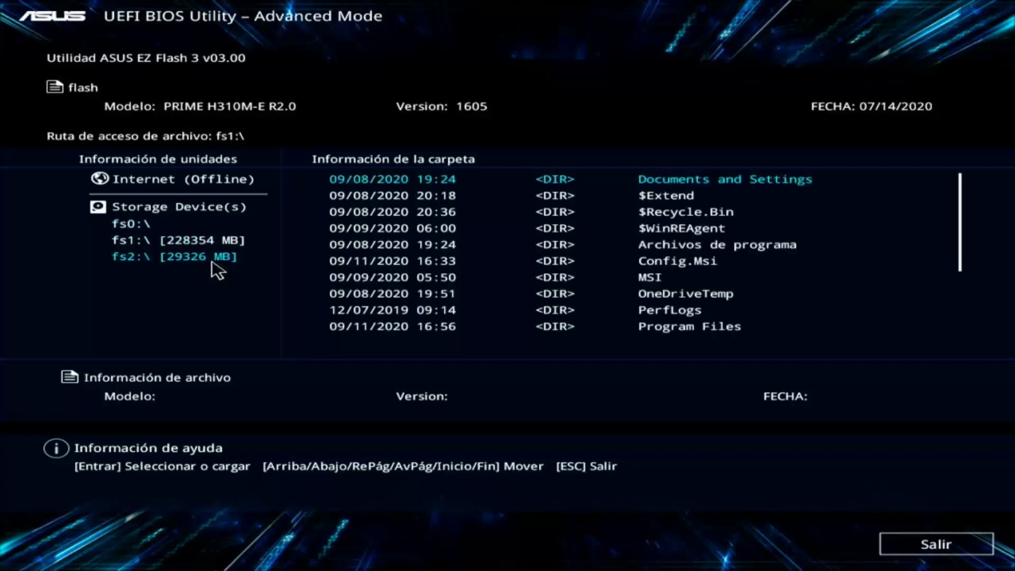
double_click(212, 259)
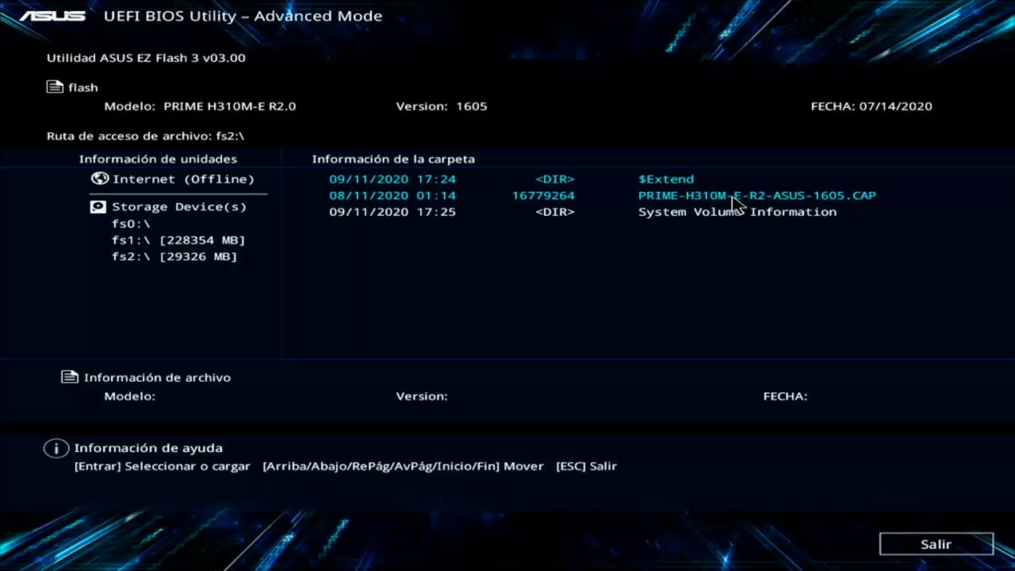
click(731, 195)
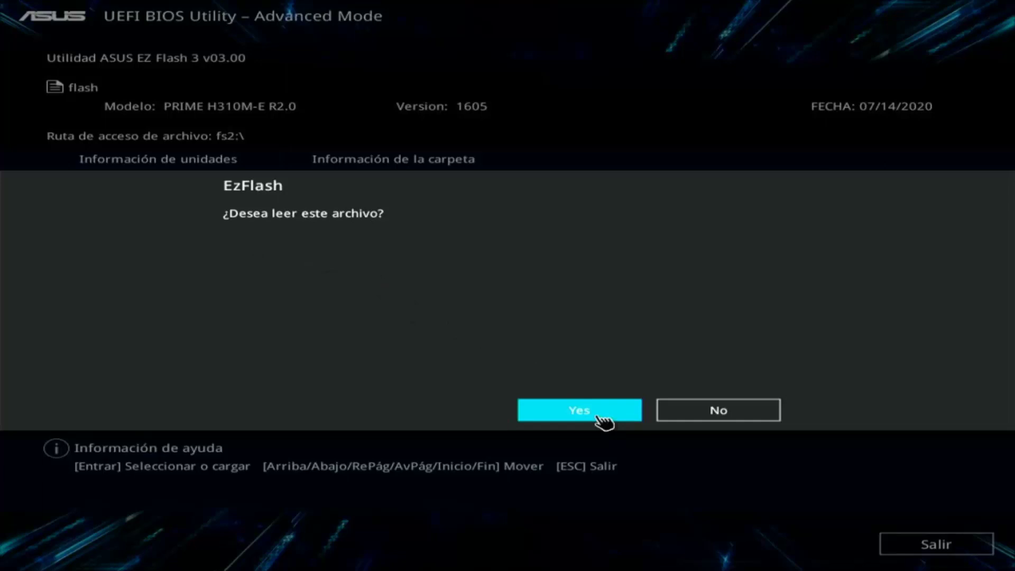
Confirm reading the 1605 file and updating the BIOS, then let the flash complete.
click(599, 417)
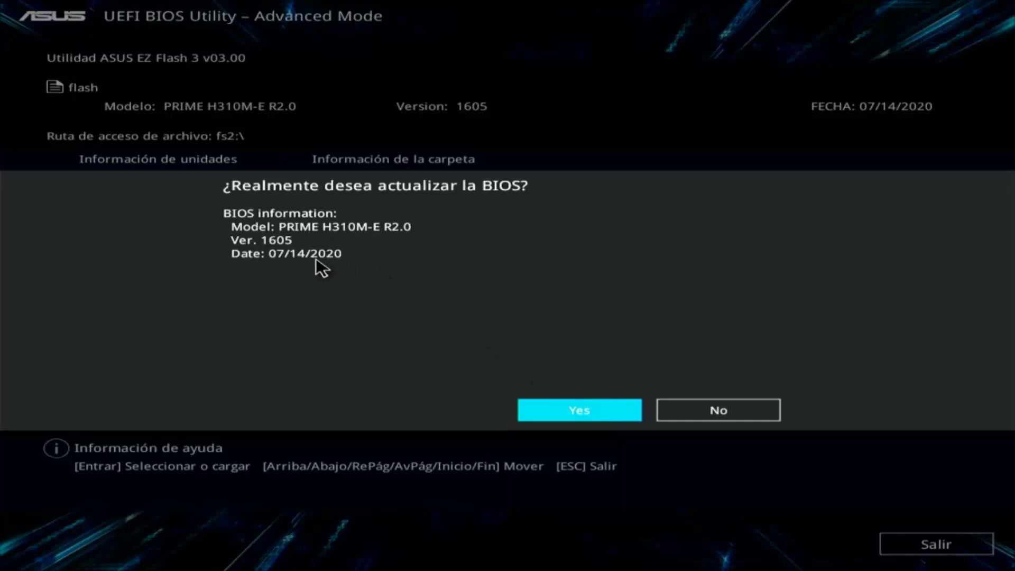
click(602, 415)
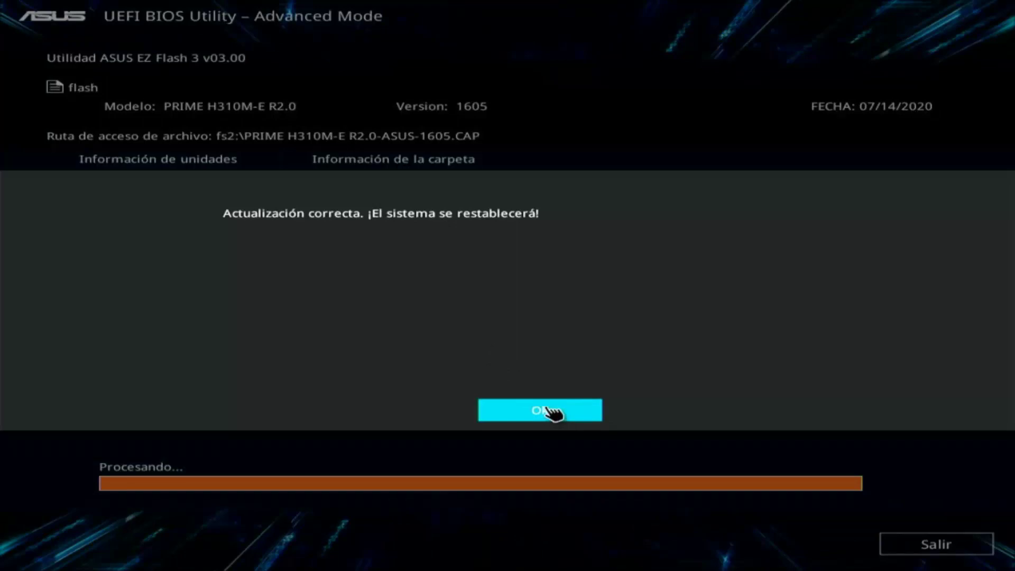
Acknowledge the update-success message and let the PC reboot into BIOS EZ Mode showing 1605.
click(550, 412)
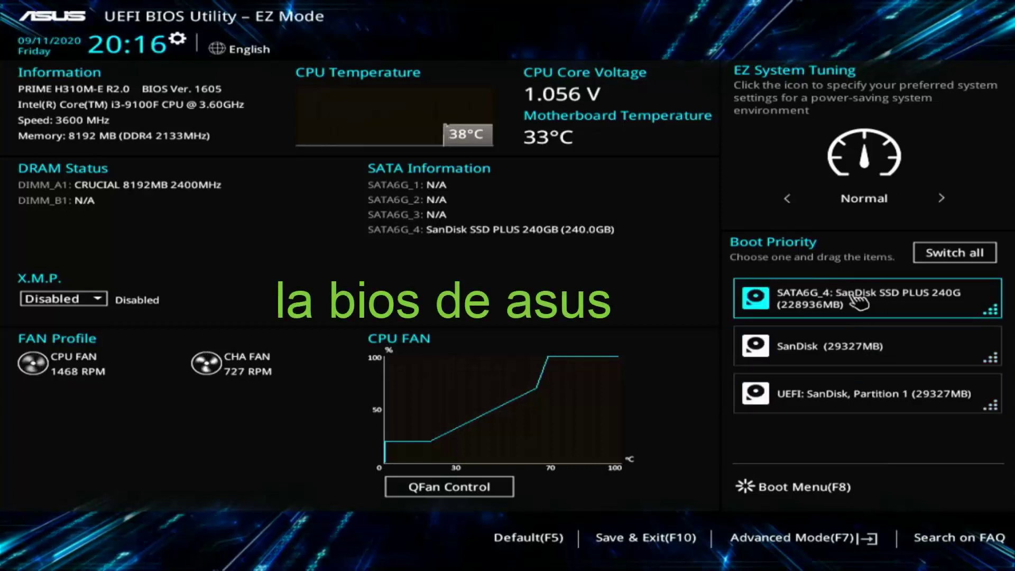
drag(857, 301, 876, 444)
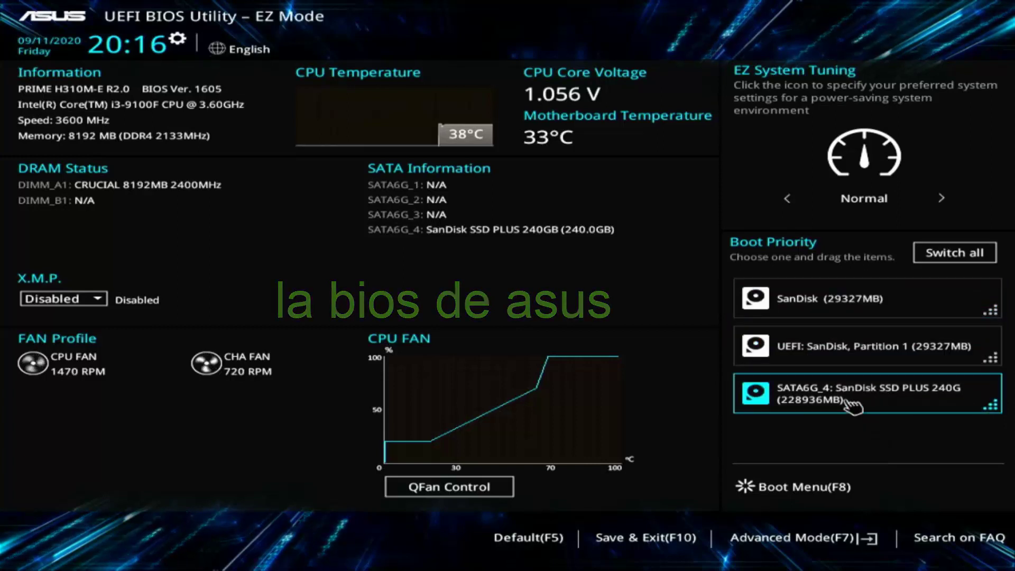
drag(852, 404, 854, 316)
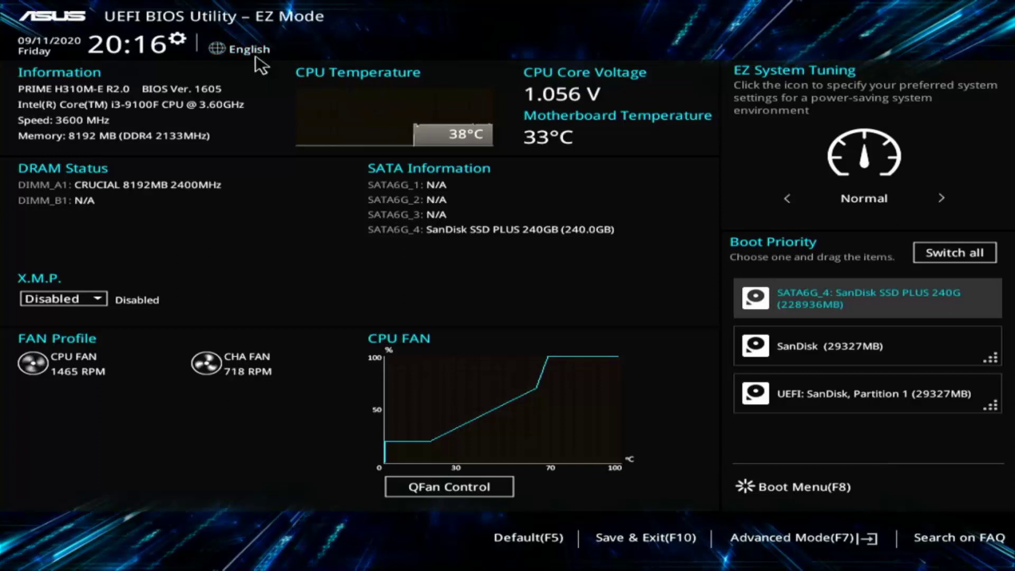
Set the BIOS language to Español and choose Guardar y salir (F10).
click(262, 49)
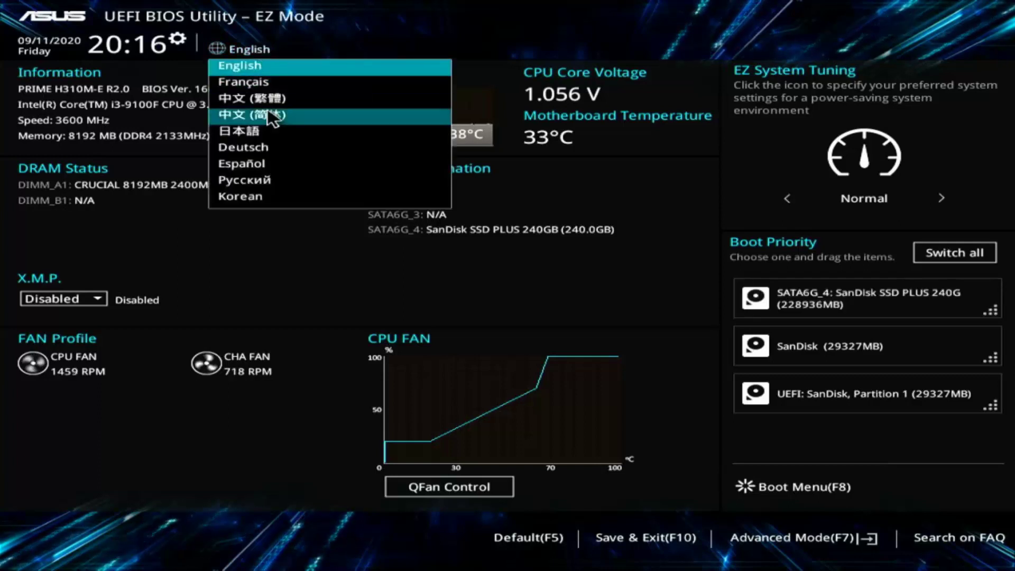
click(271, 164)
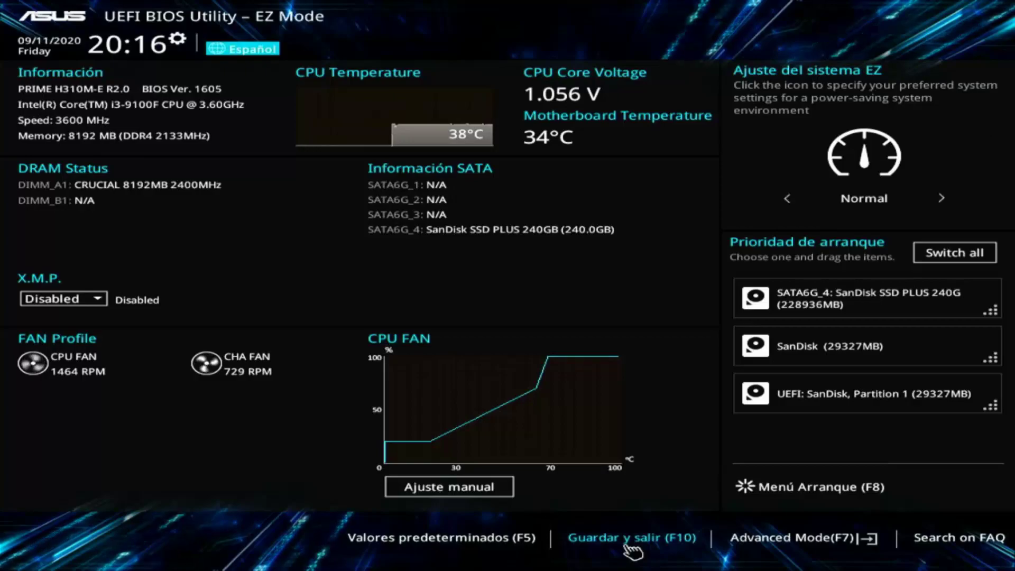
click(630, 547)
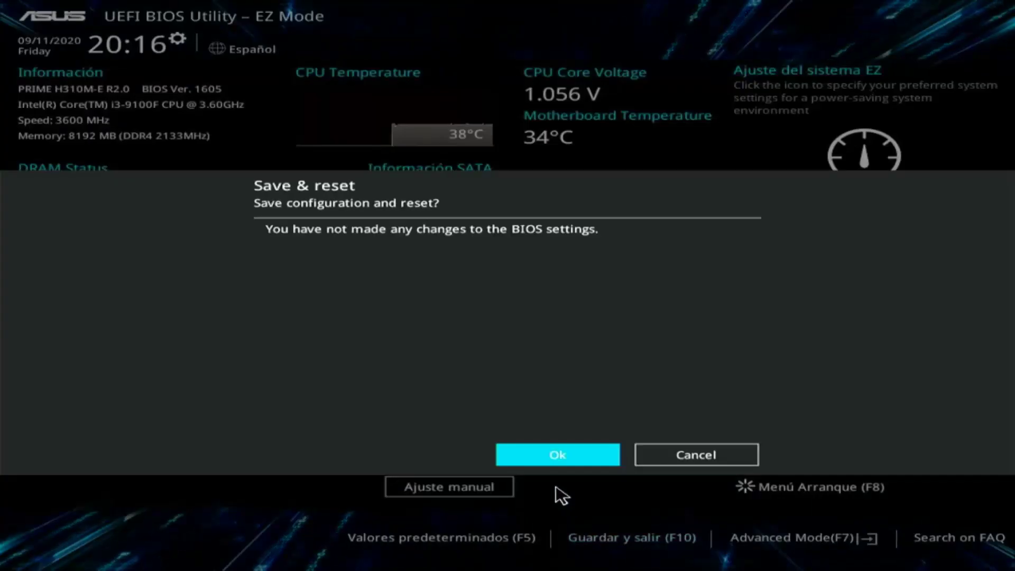
Confirm Save & reset so the PC reboots into the Windows lock screen.
click(540, 456)
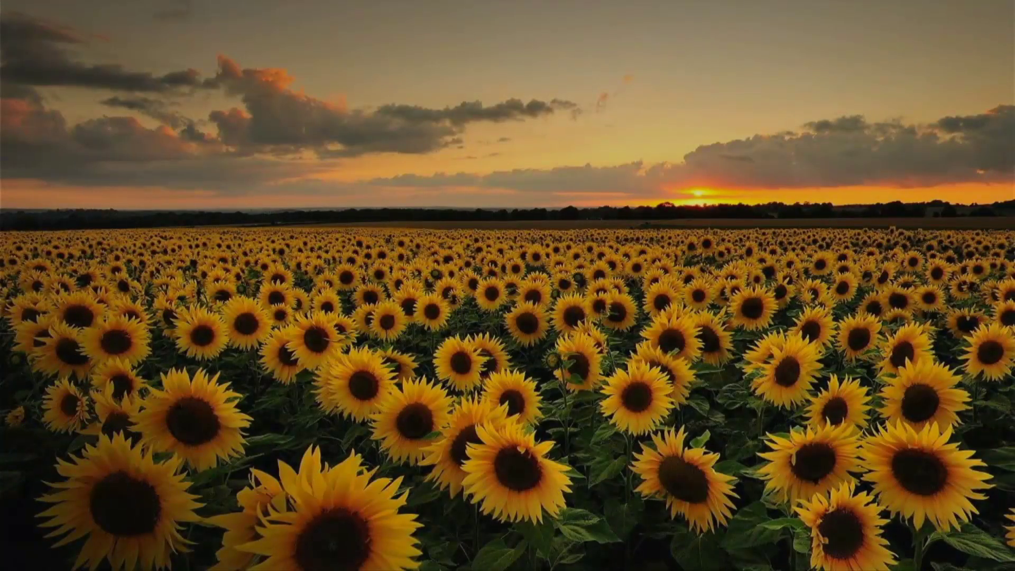
Unlock Windows with the account PIN and launch CPU-Z from the Start menu.
key(Return)
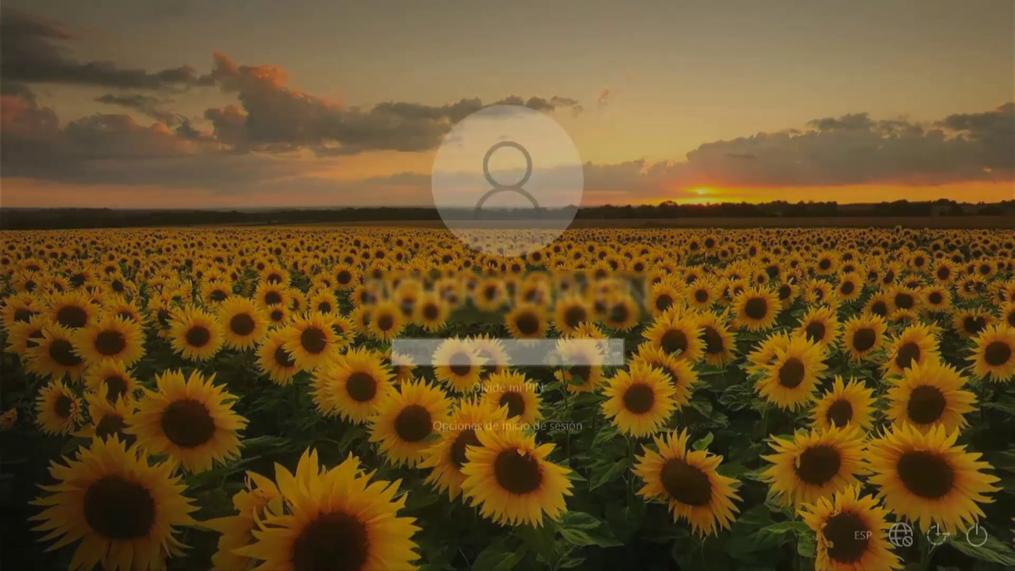
text(1234)
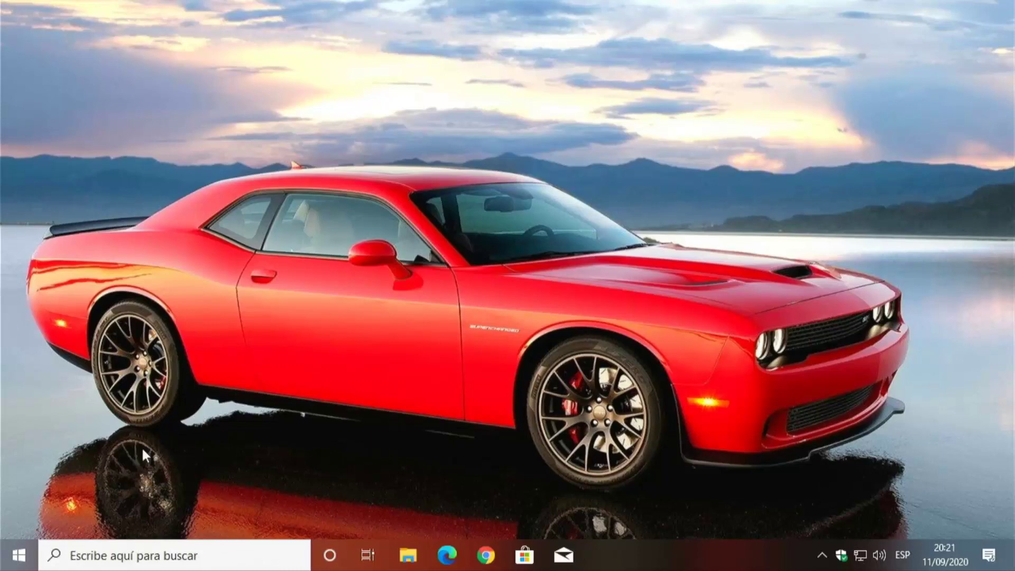
click(19, 555)
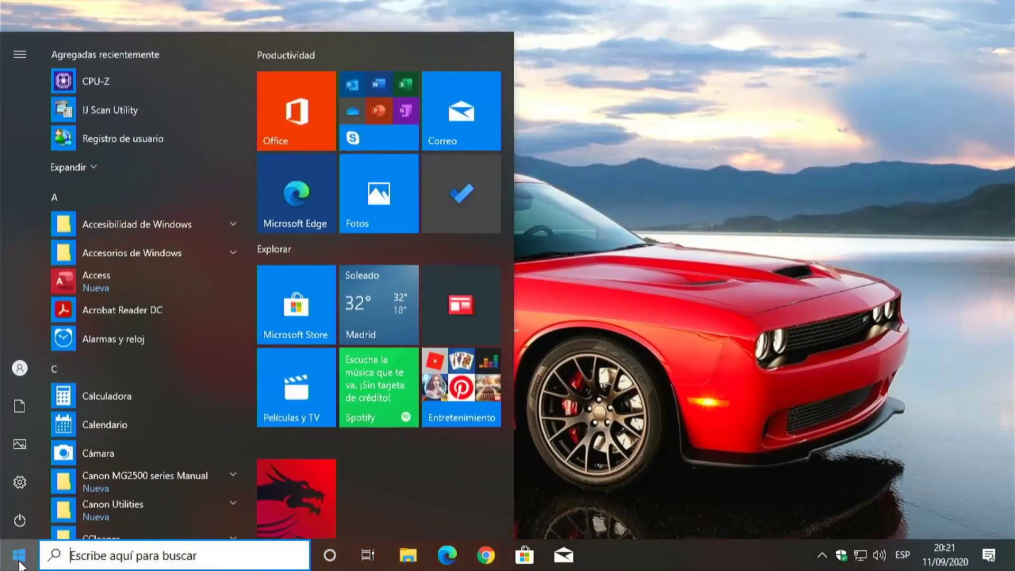
click(107, 85)
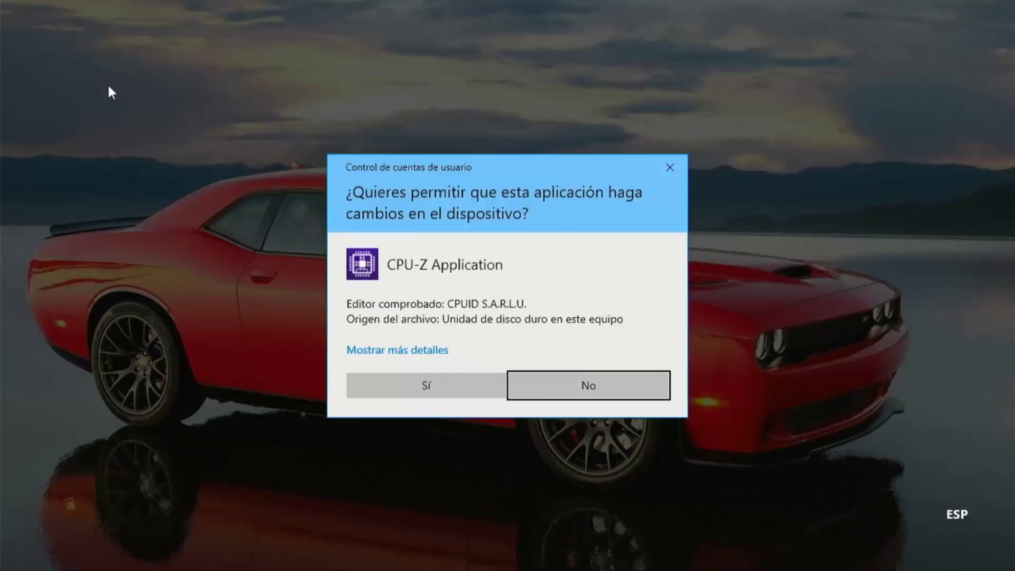
Allow CPU-Z to run, confirm its Mainboard tab shows BIOS 1605 dated 07/14/2020, then close it.
click(445, 394)
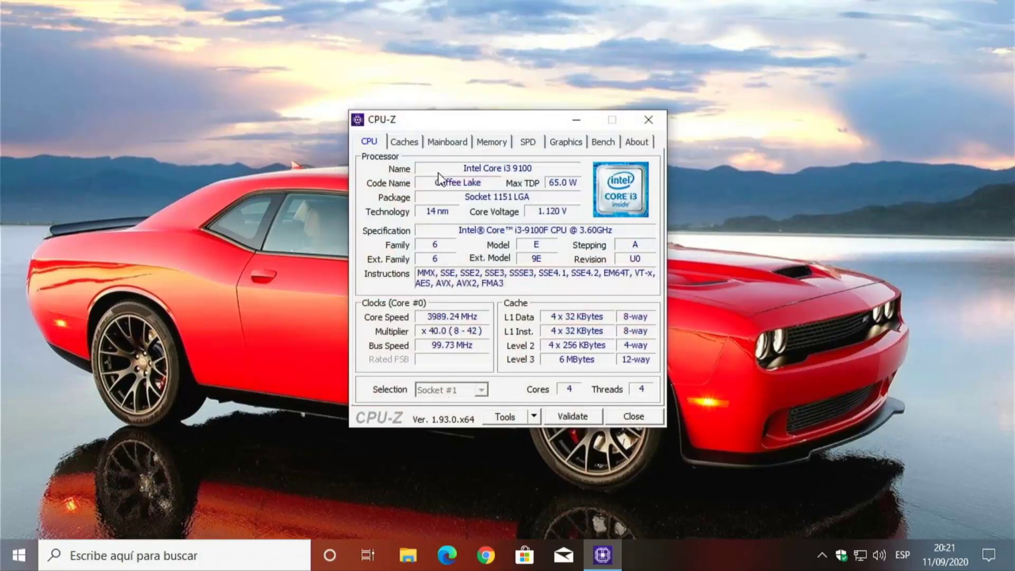
click(444, 143)
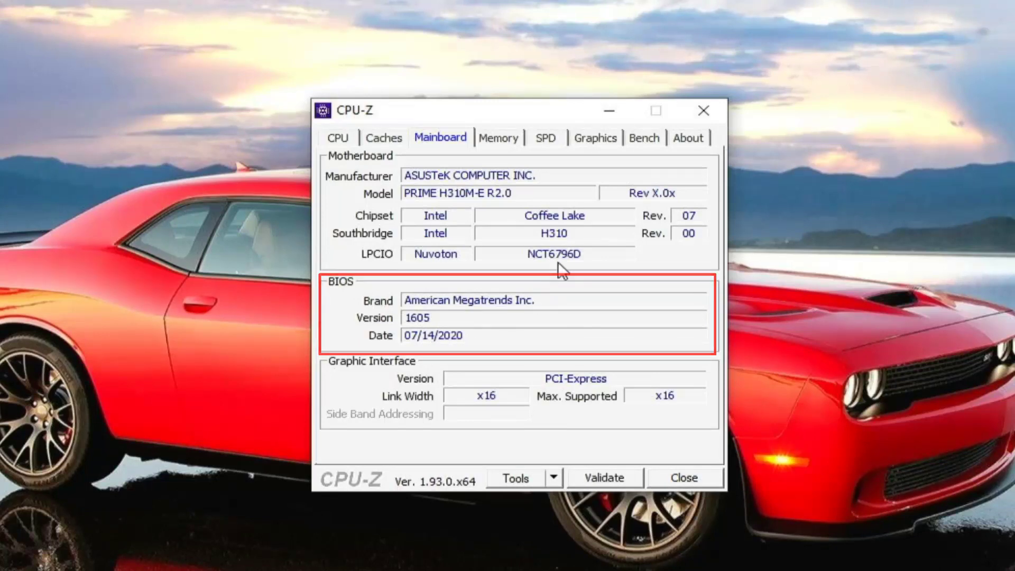
click(704, 109)
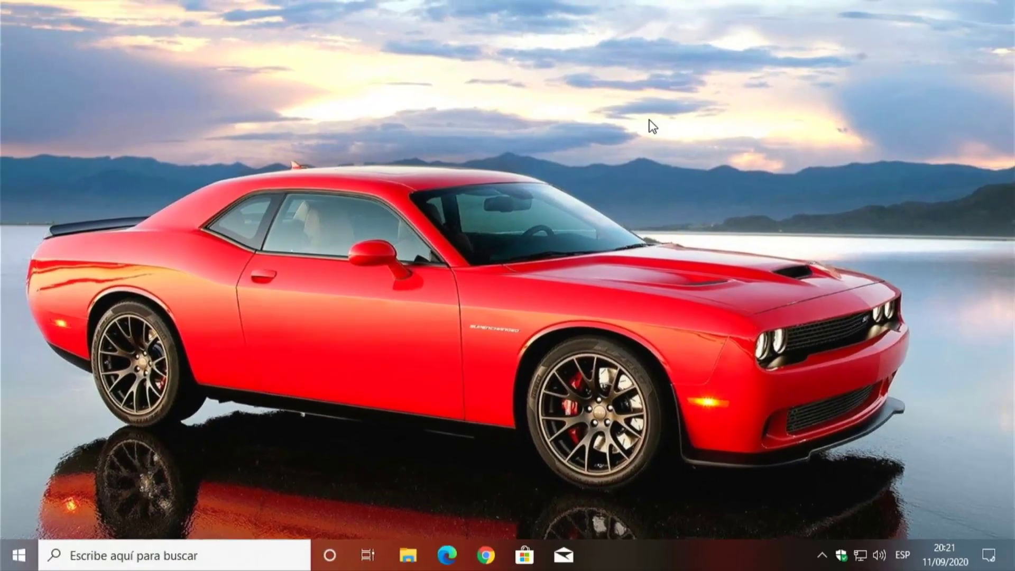